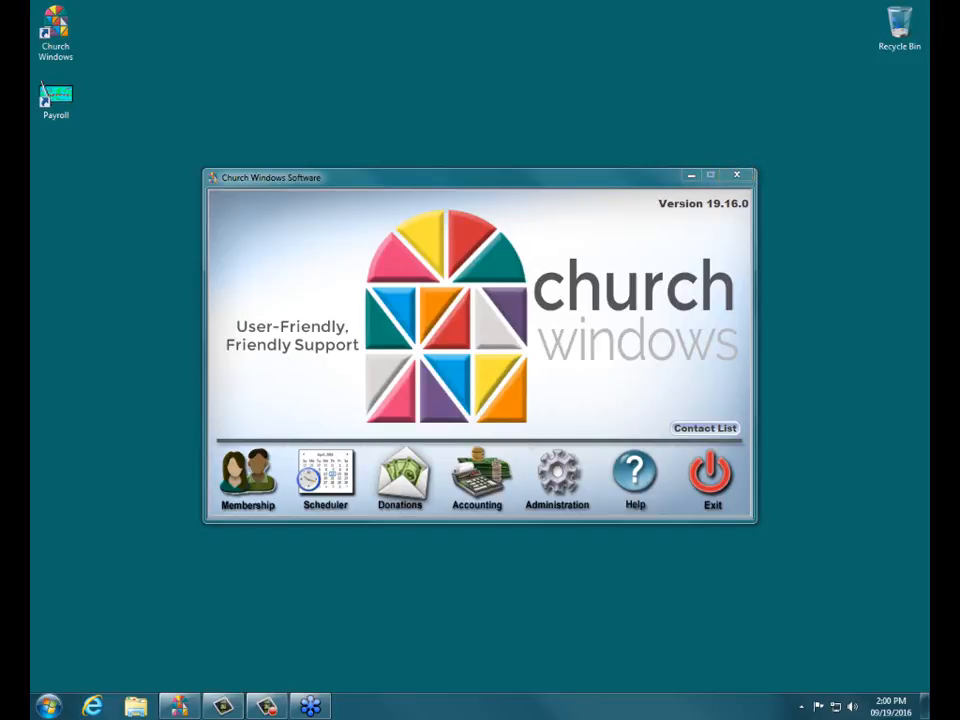
Switch to Internet Explorer, view the playlists on the Church Windows YouTube channel, and close the browser.
click(92, 706)
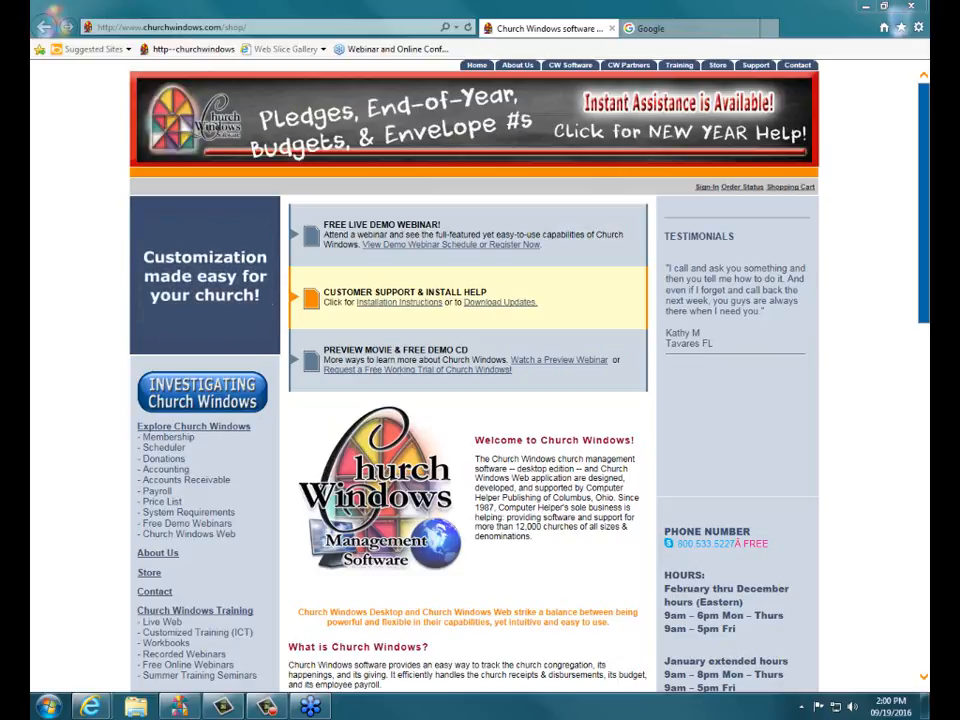
click(248, 26)
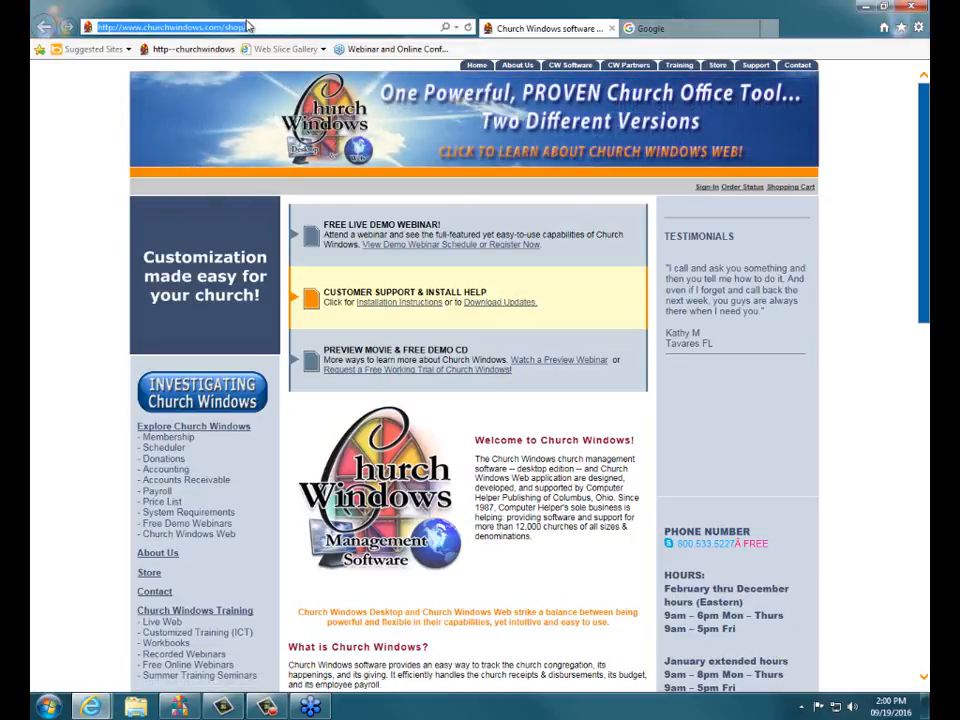
text(youtube.com/)
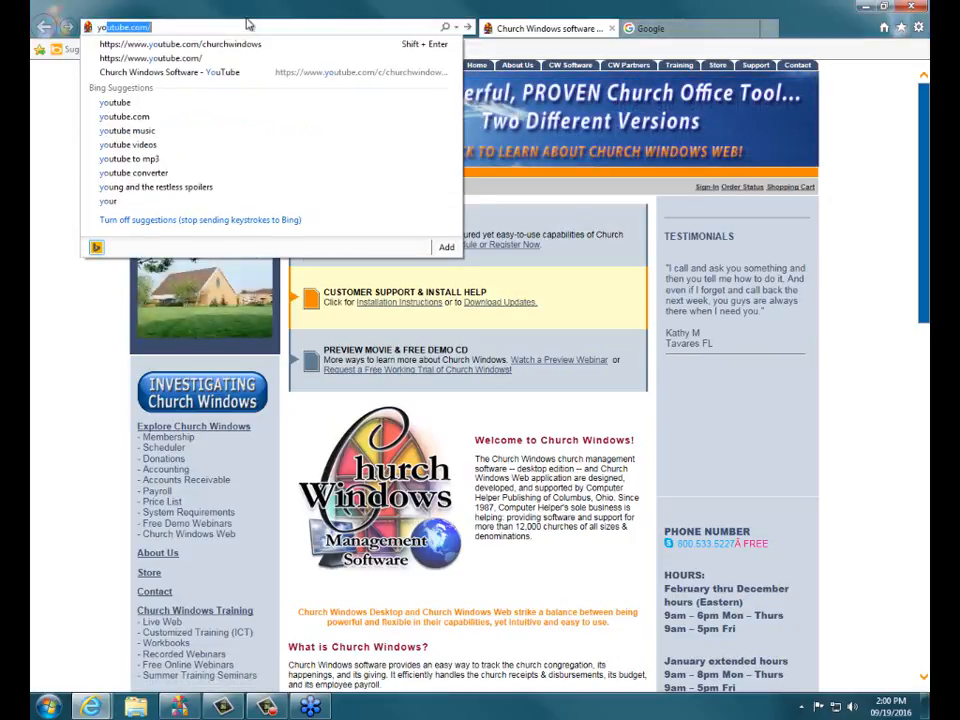
click(223, 44)
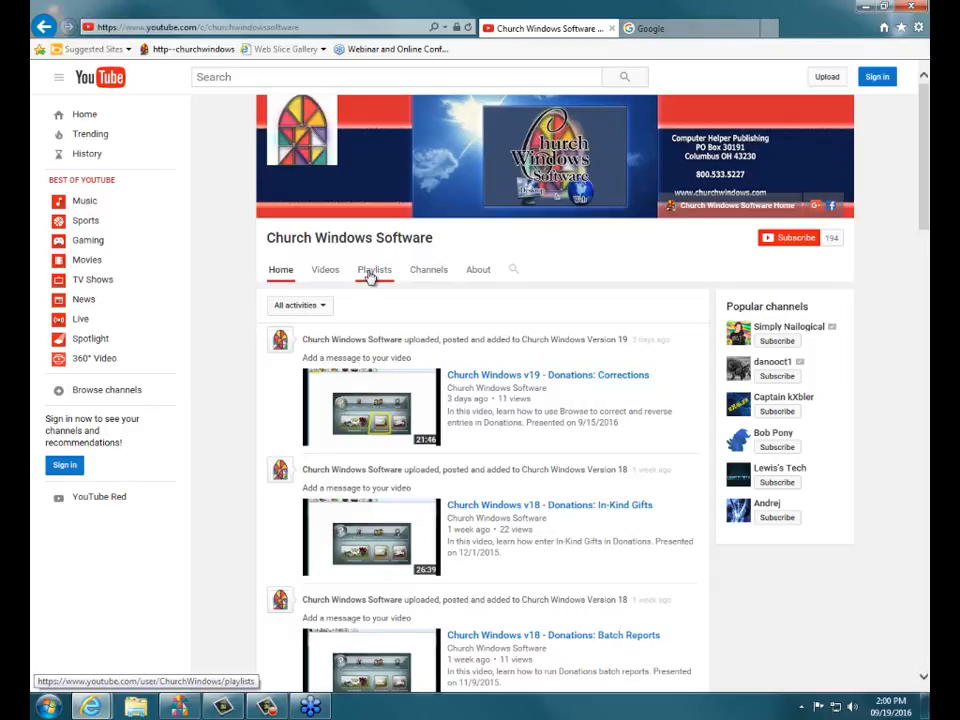
click(369, 274)
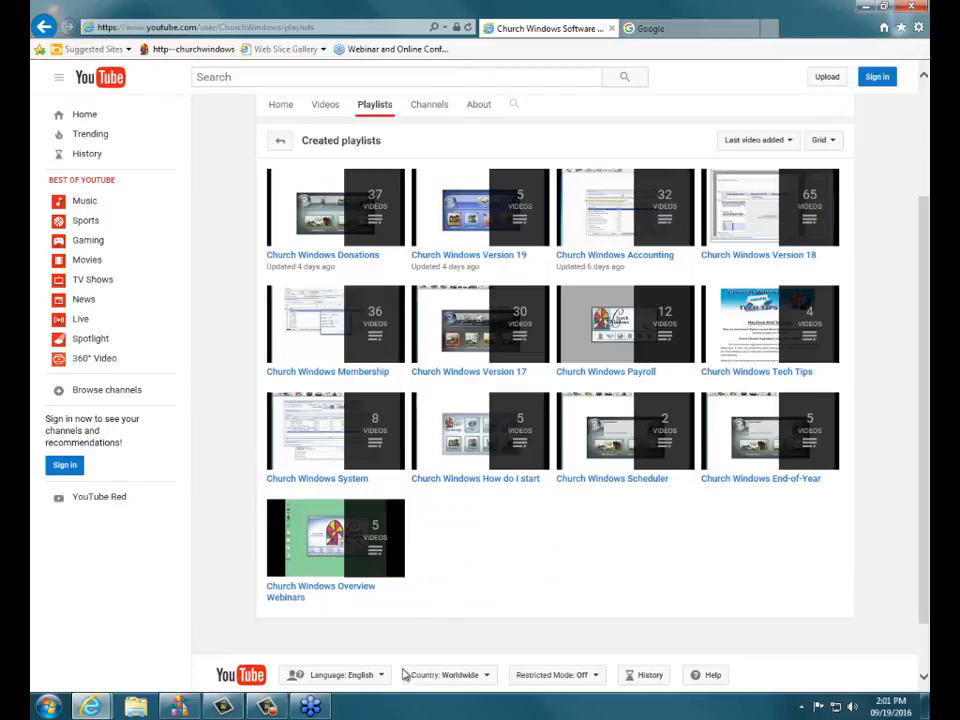
click(906, 8)
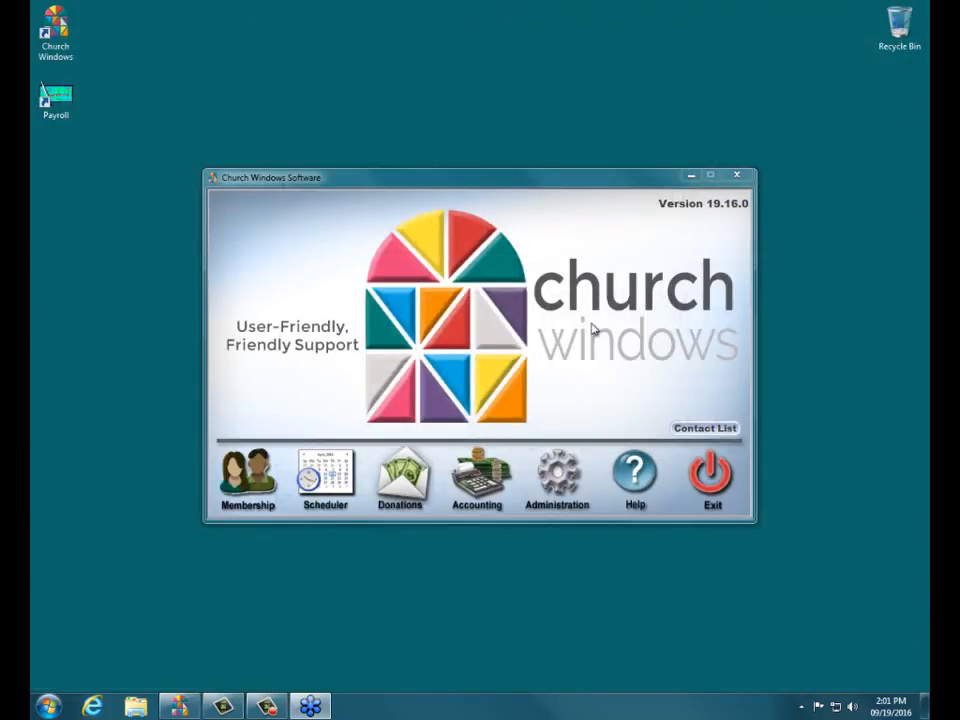
Open the Accounting module, view the form for adjusting an asset account, and close that form without posting.
click(459, 481)
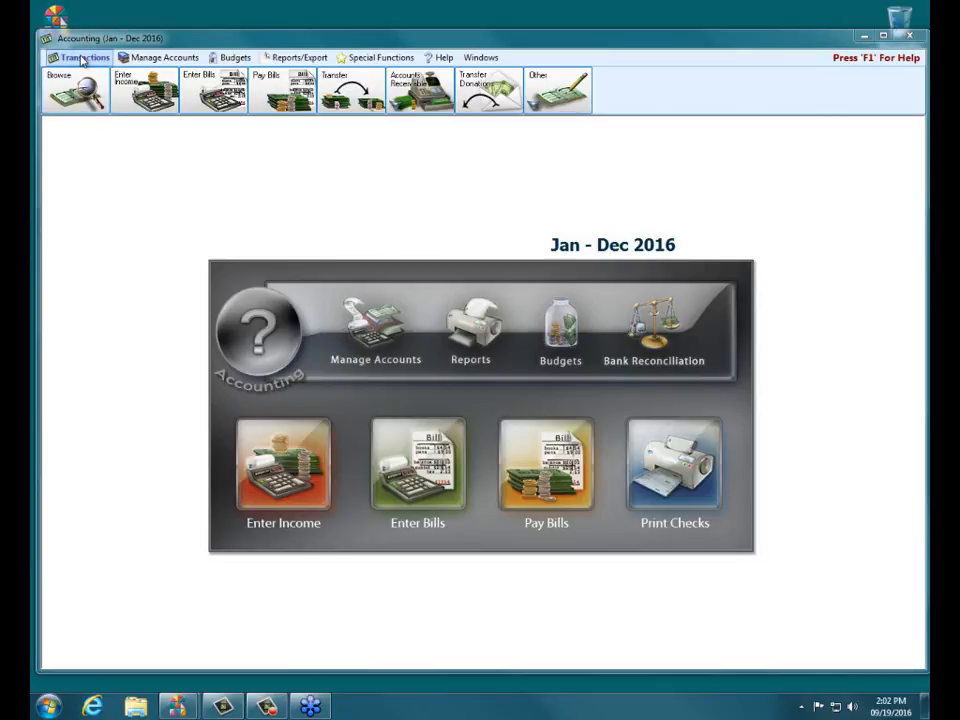
click(557, 90)
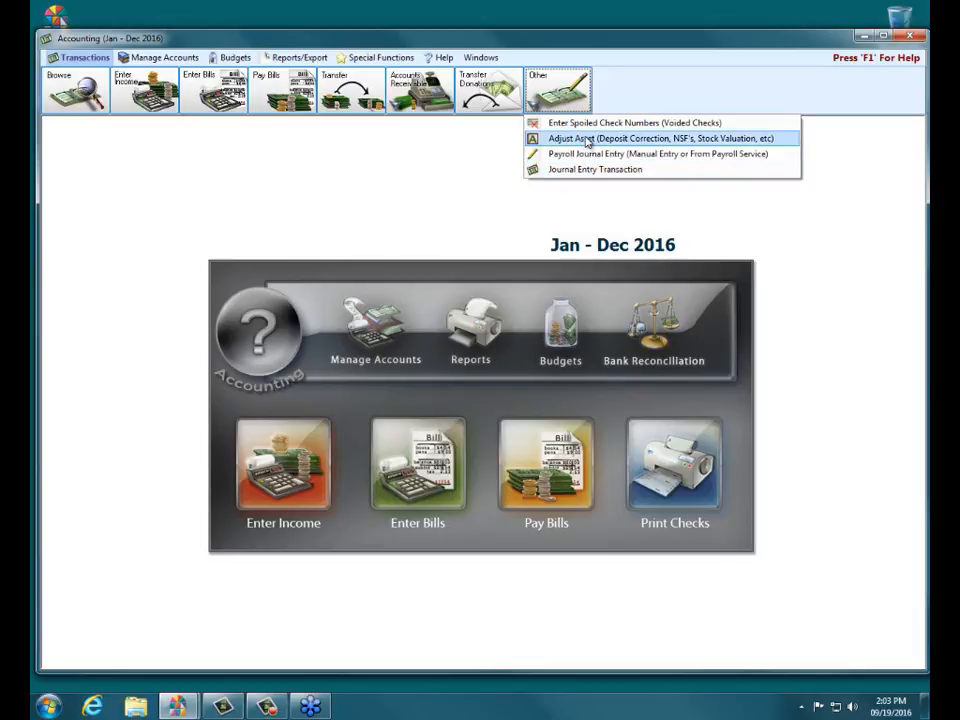
click(587, 143)
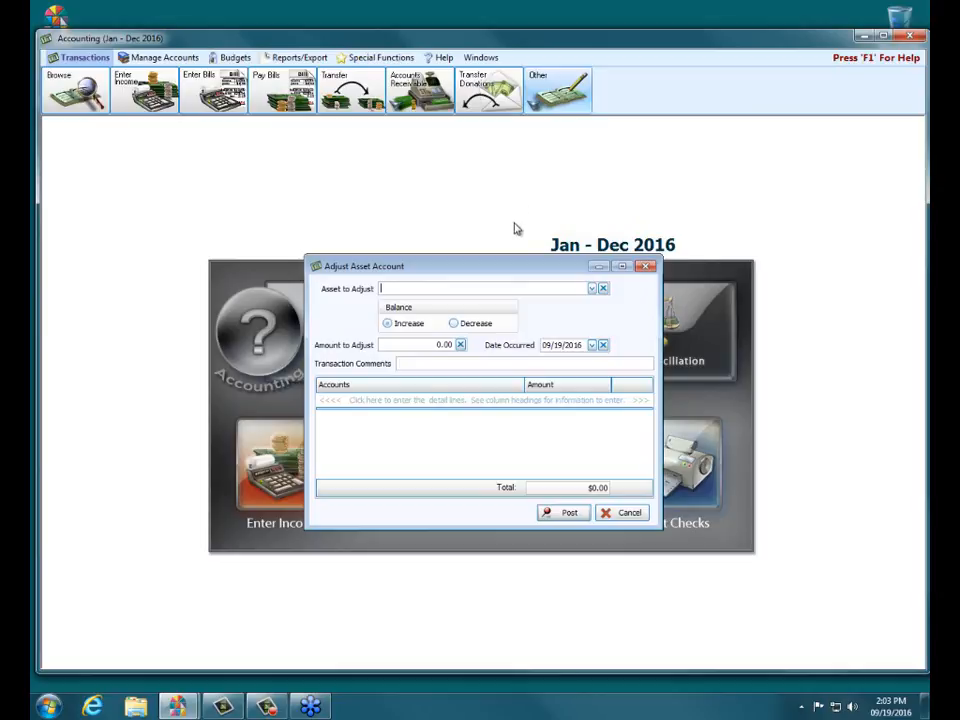
drag(512, 266, 506, 274)
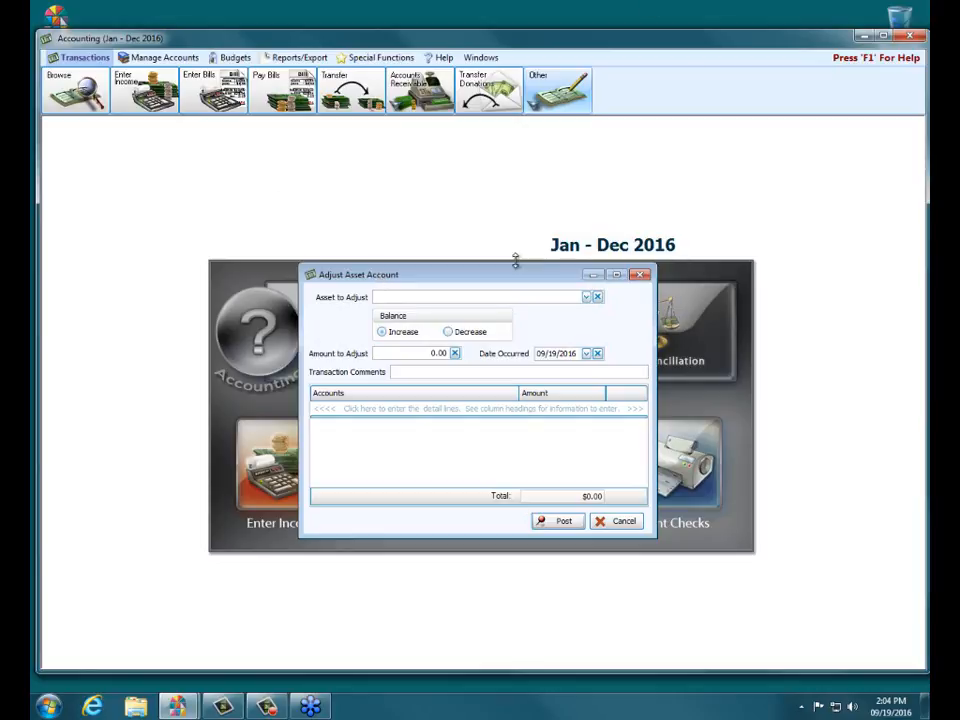
click(614, 521)
Start a new journal entry transaction with the date occurred set to 09/19/2016.
click(557, 90)
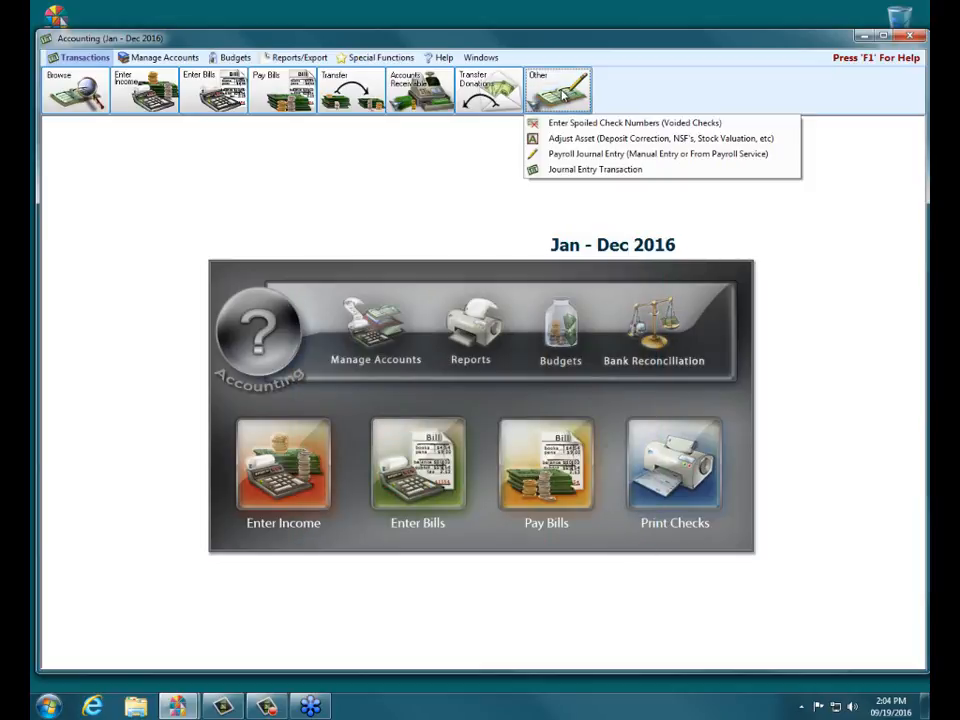
click(561, 172)
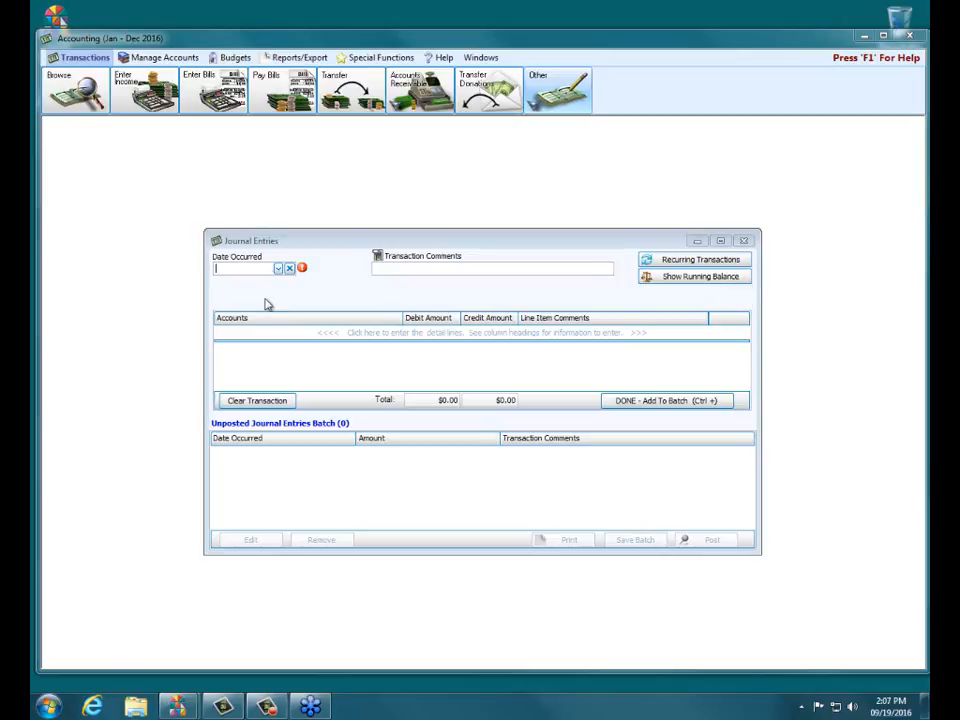
click(278, 268)
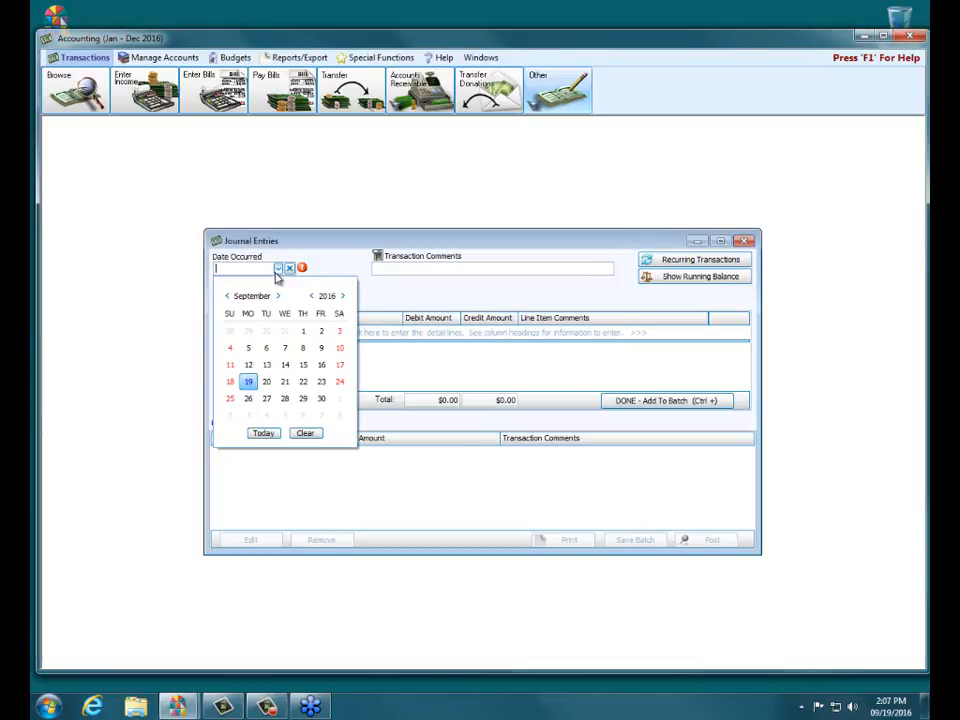
click(249, 383)
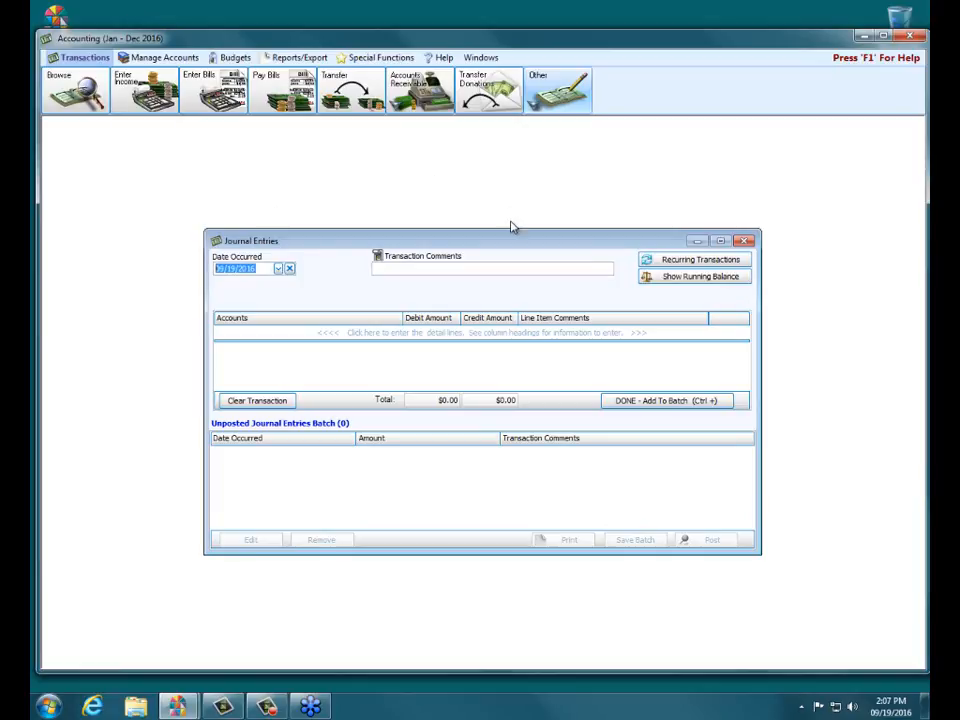
Look up account 4.10.400 Other Miscellaneous Income in the chart of accounts and view its monthly balances.
click(150, 59)
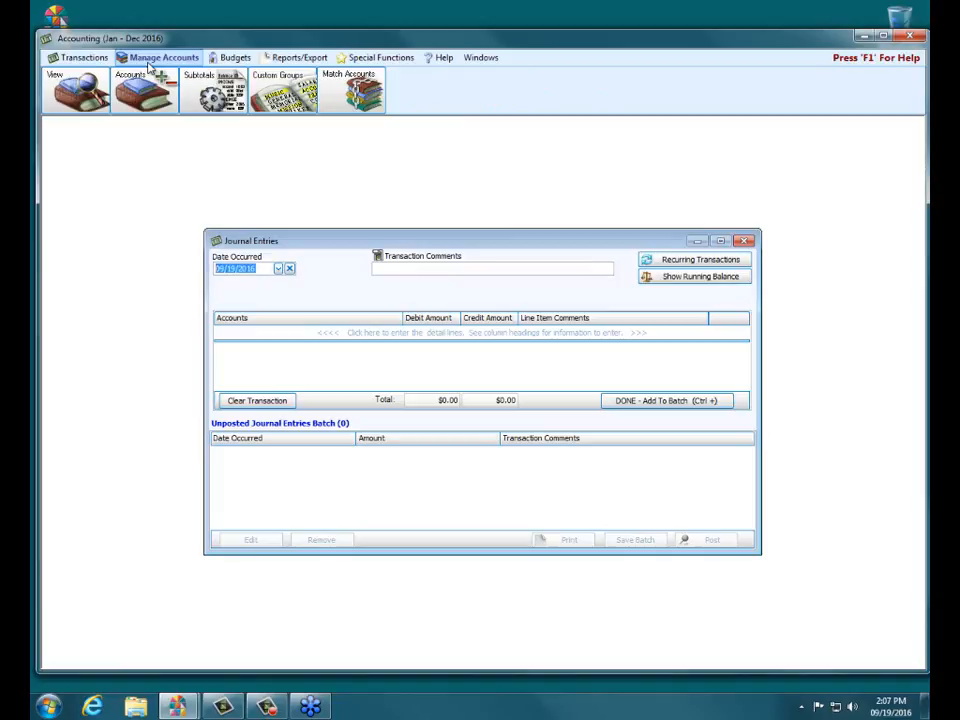
click(75, 88)
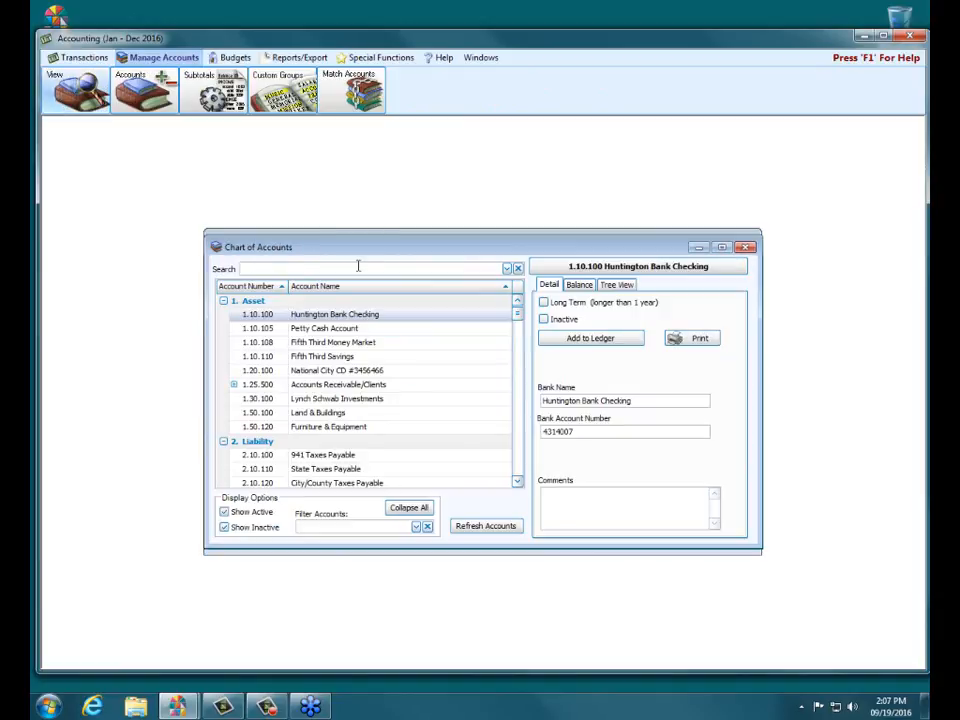
text(misc)
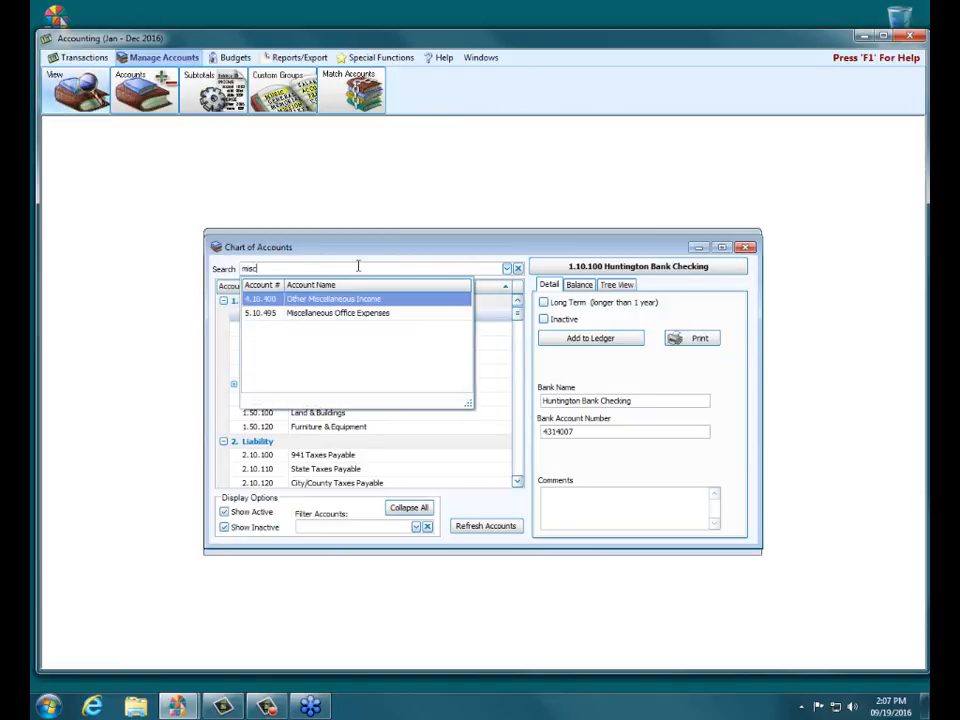
key(Return)
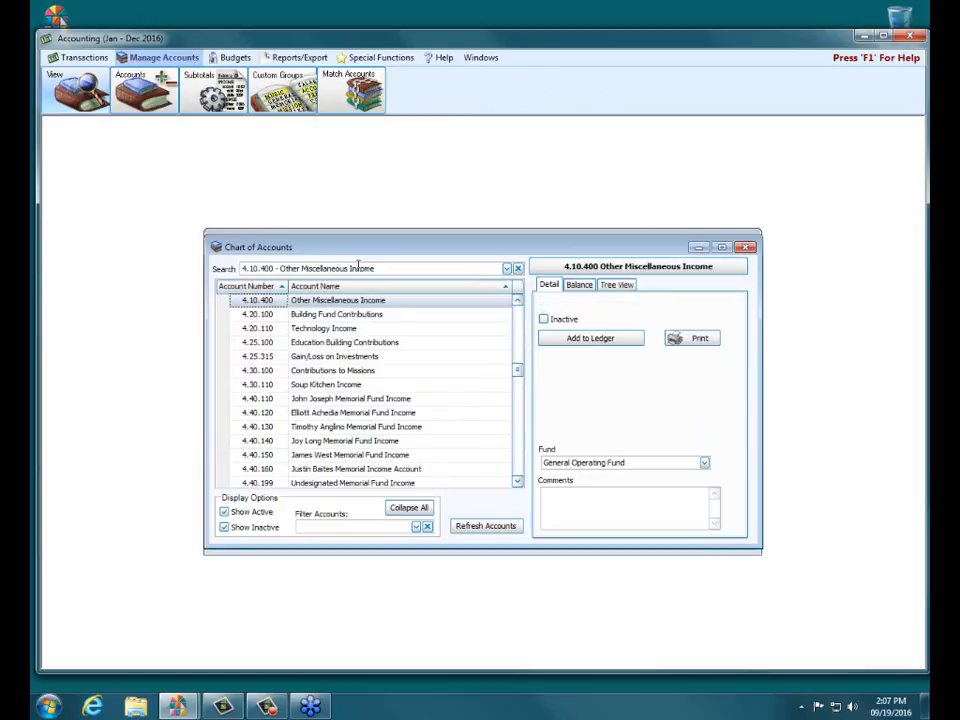
click(576, 290)
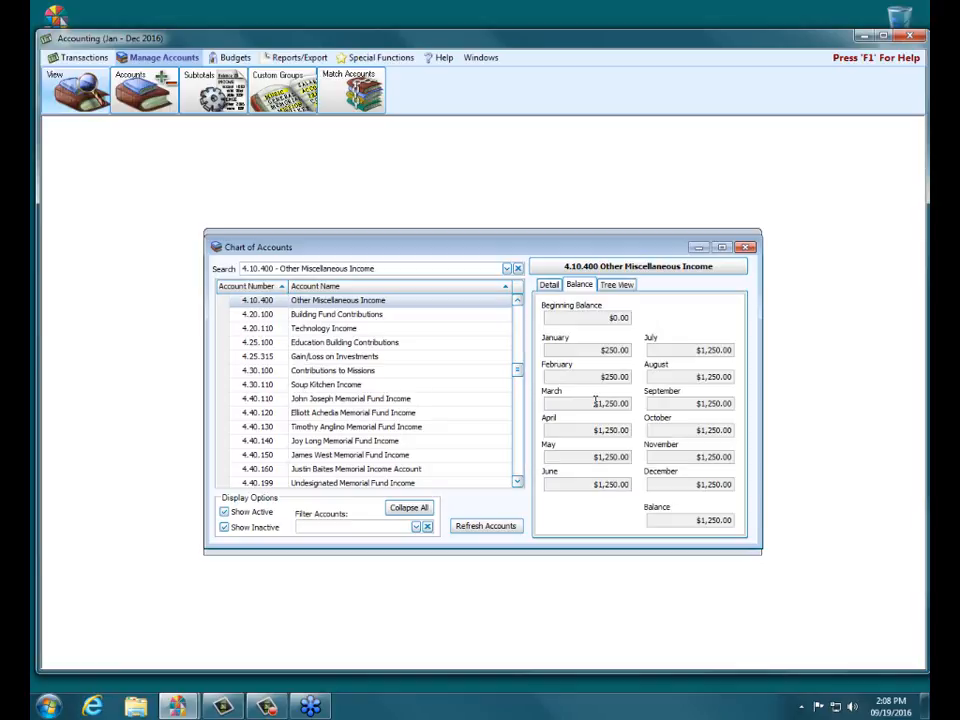
Look up the balances of account 5.20.200 Noodle Making Equipment, then close the chart of accounts.
click(518, 268)
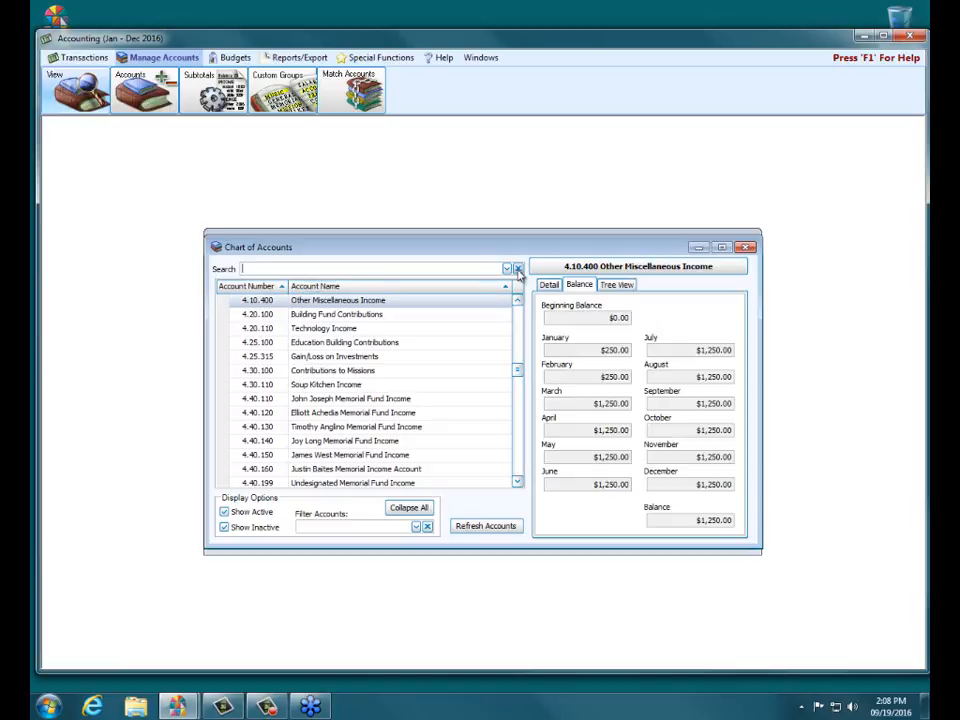
text(noodl)
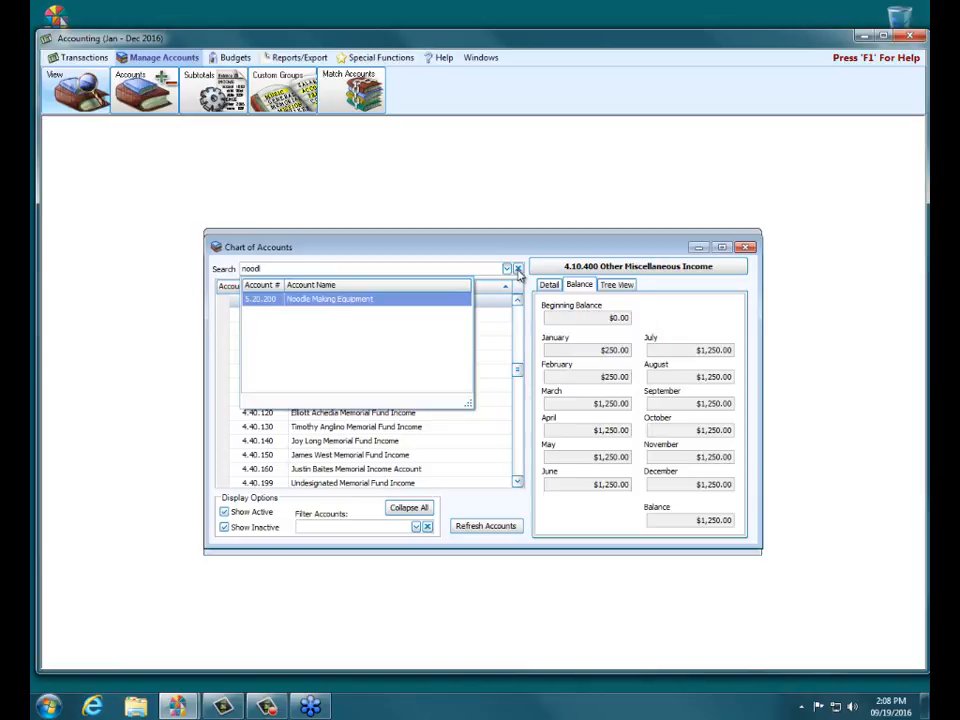
key(Return)
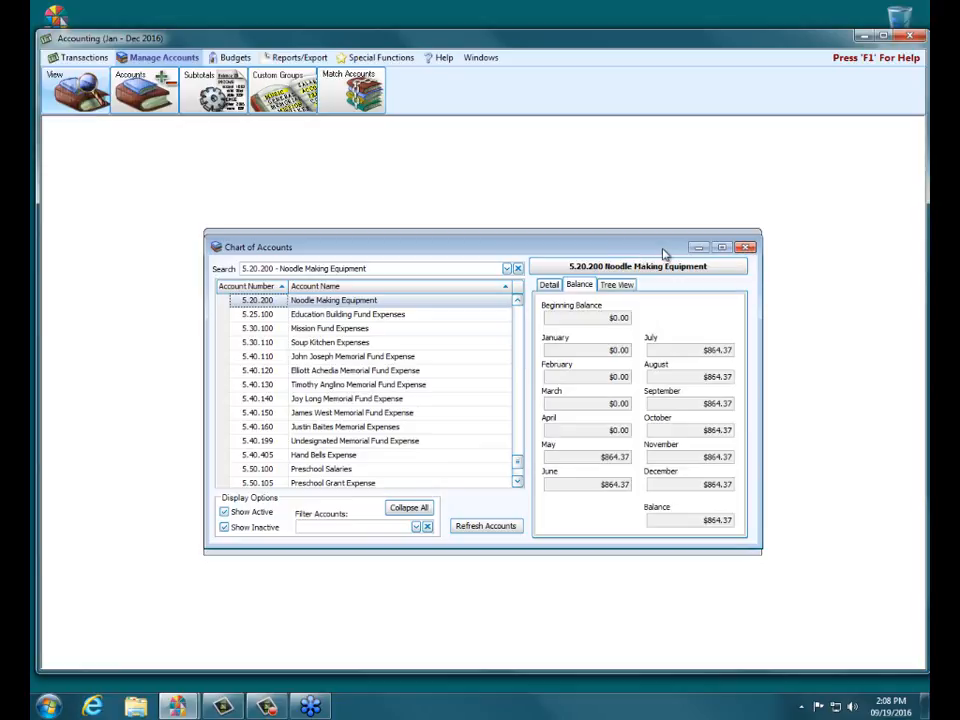
click(745, 247)
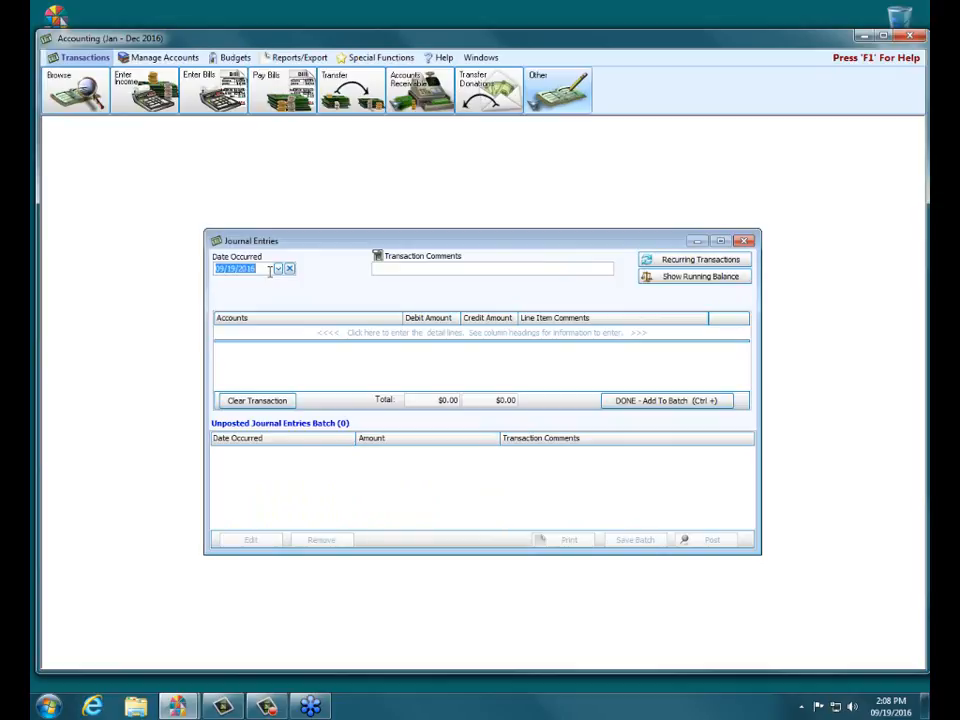
Add a journal entry line debiting 4.10.400 Other Miscellaneous Income by 864.39.
click(251, 332)
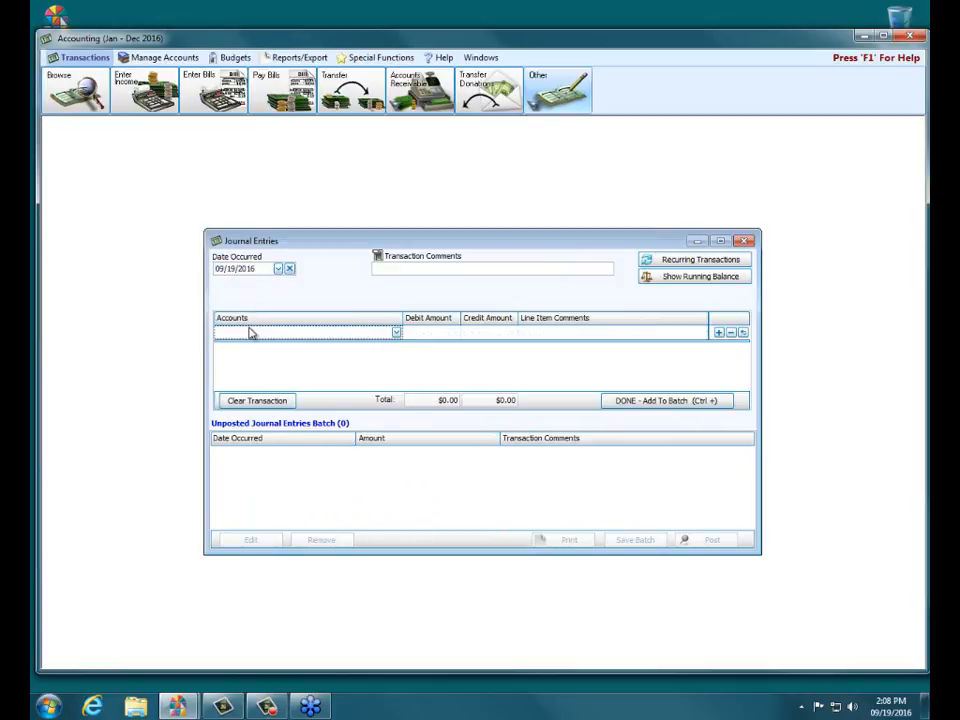
text(misc)
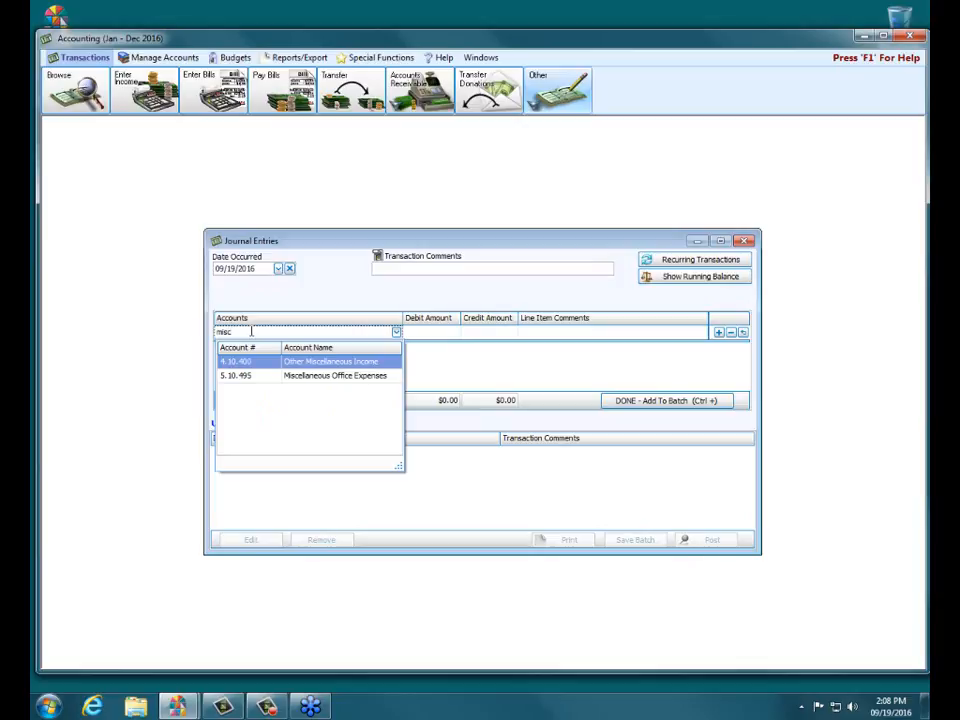
key(Return)
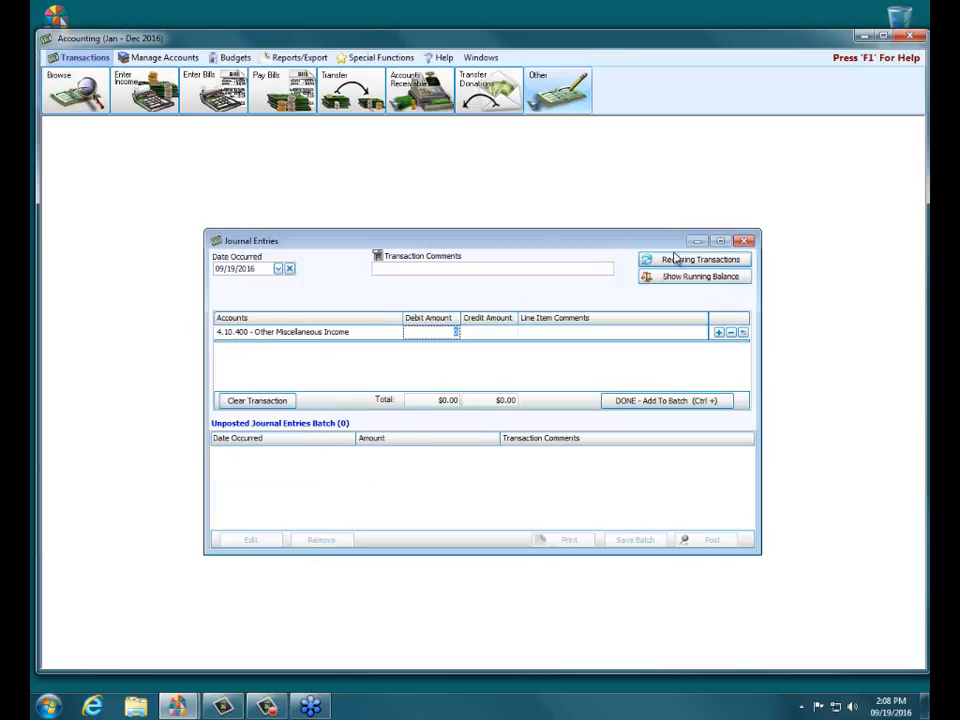
drag(669, 250, 571, 248)
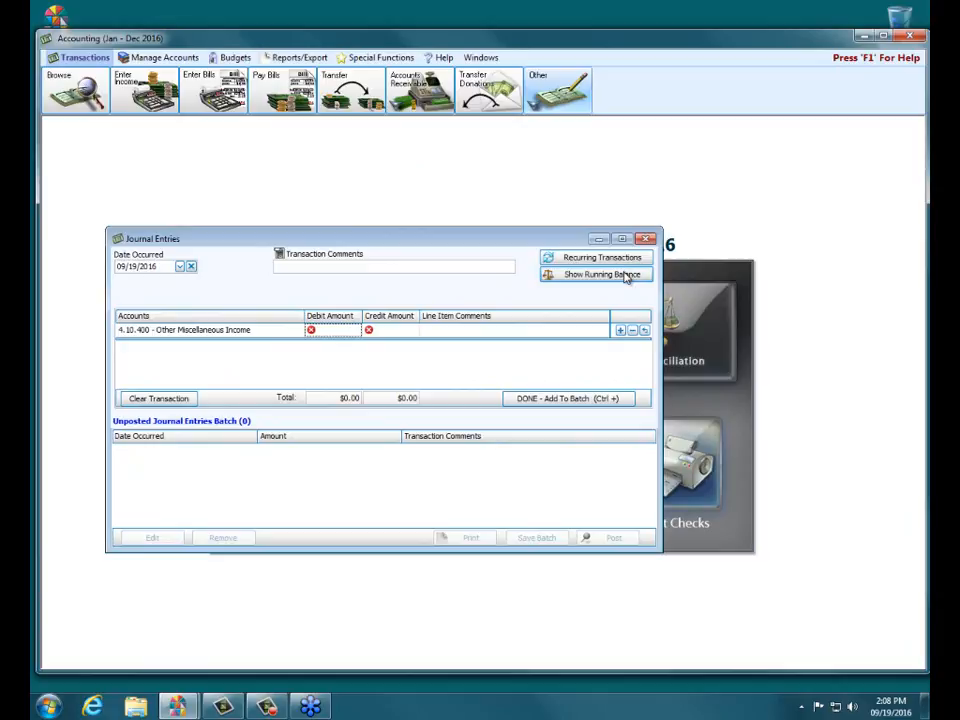
click(327, 331)
text(864.39)
click(621, 331)
click(620, 331)
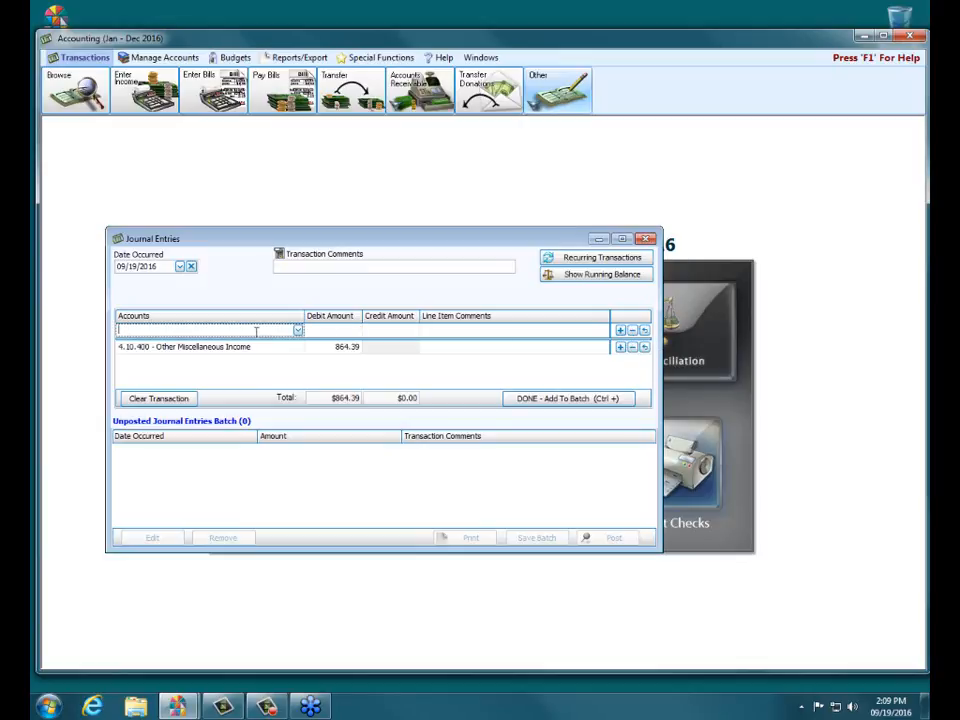
Add a line crediting 5.20.200 Noodle Making Equipment by 864.36 and try to add the transaction to the batch.
text(noodl)
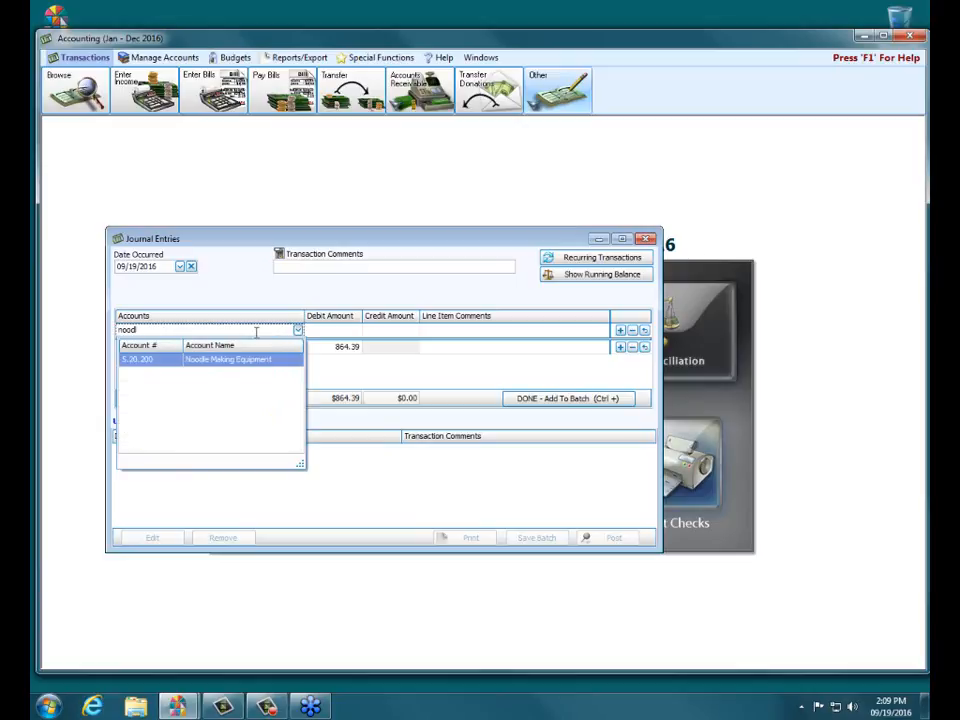
key(Tab)
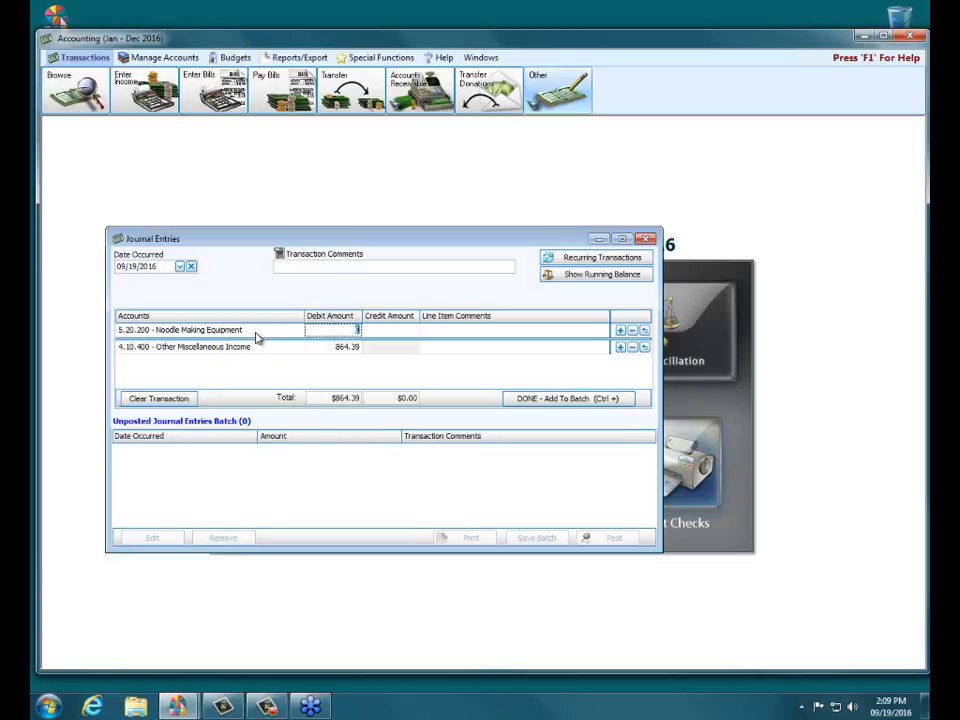
key(Tab)
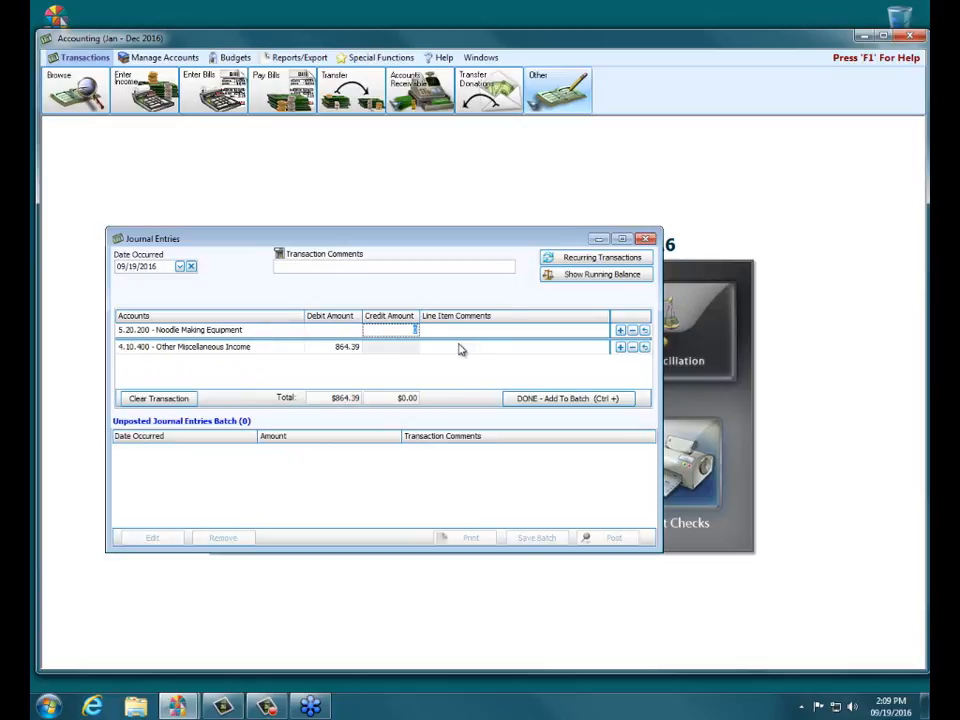
text(864)
text(.)
text(37)
key(BackSpace)
text(8)
click(549, 400)
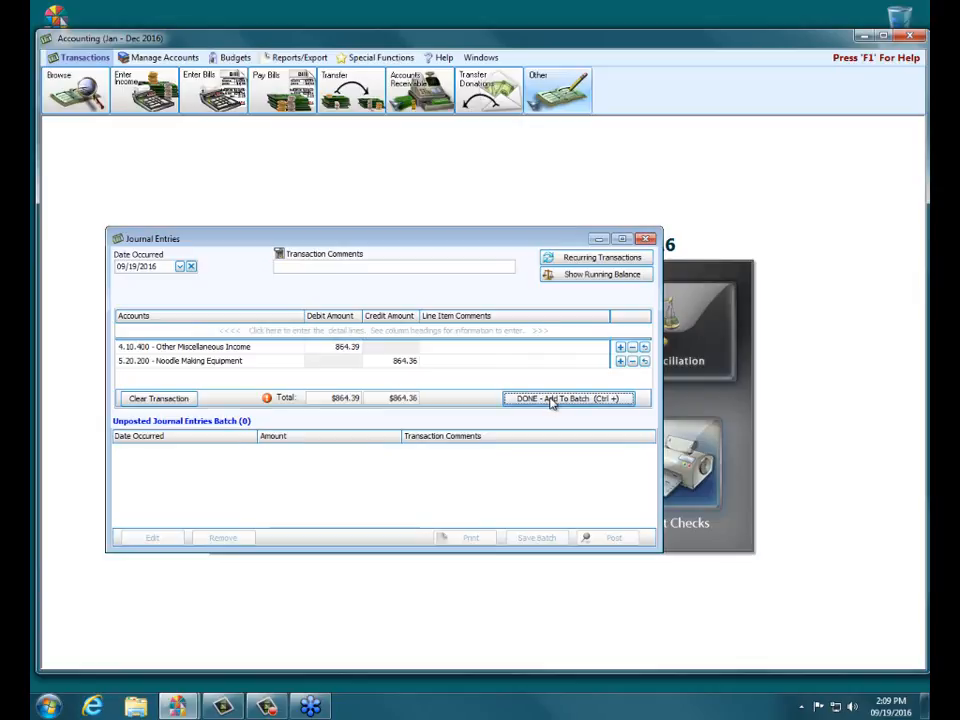
Set the debit amount on the Other Miscellaneous Income line to 864.37.
mouse_move(267, 399)
key(shift+Tab)
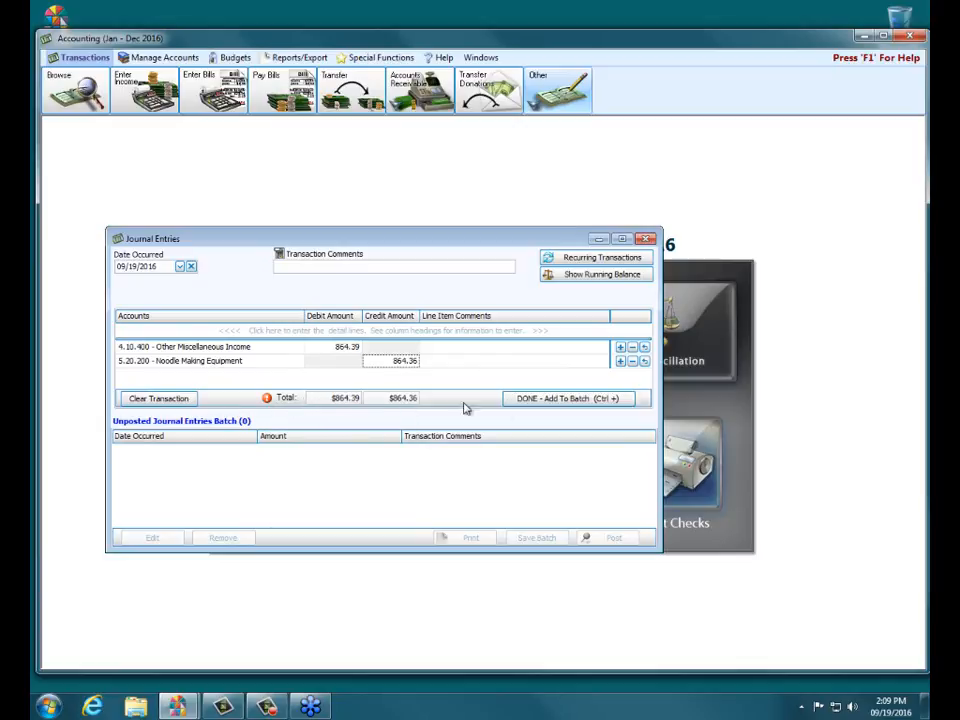
click(405, 358)
click(358, 347)
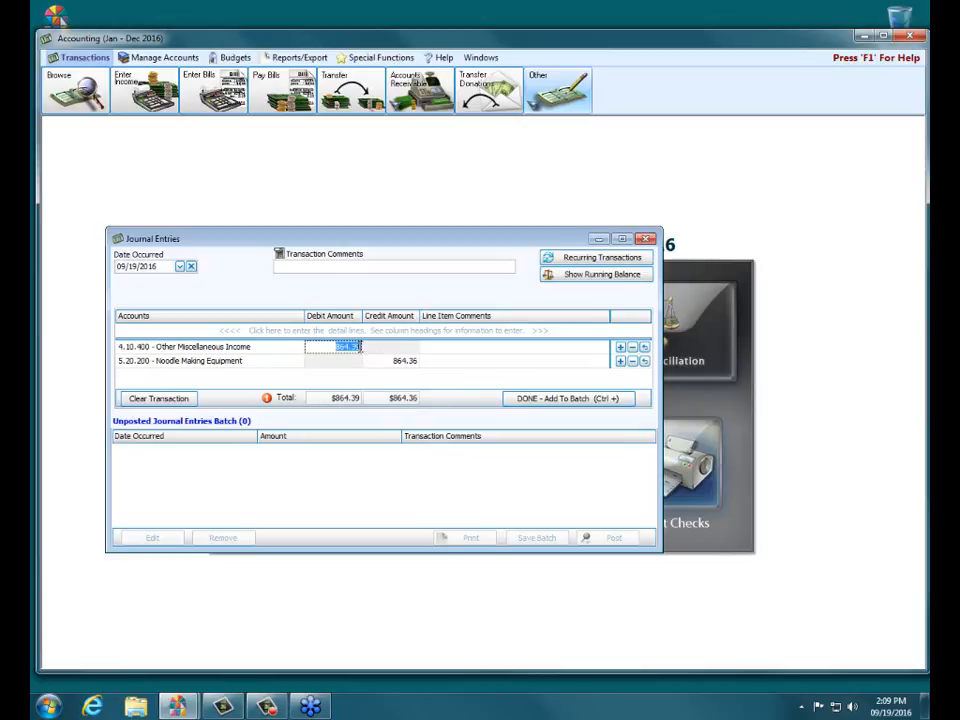
text(864.37)
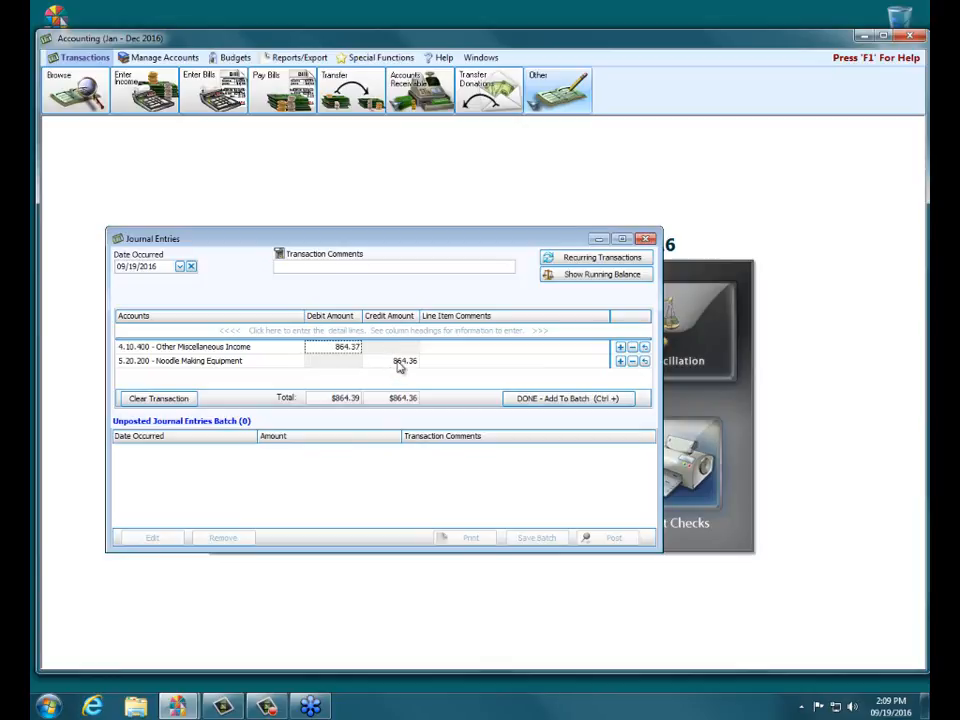
Set the credit amount on the Noodle Making Equipment line to 864.37 and add the transaction to the batch.
click(400, 362)
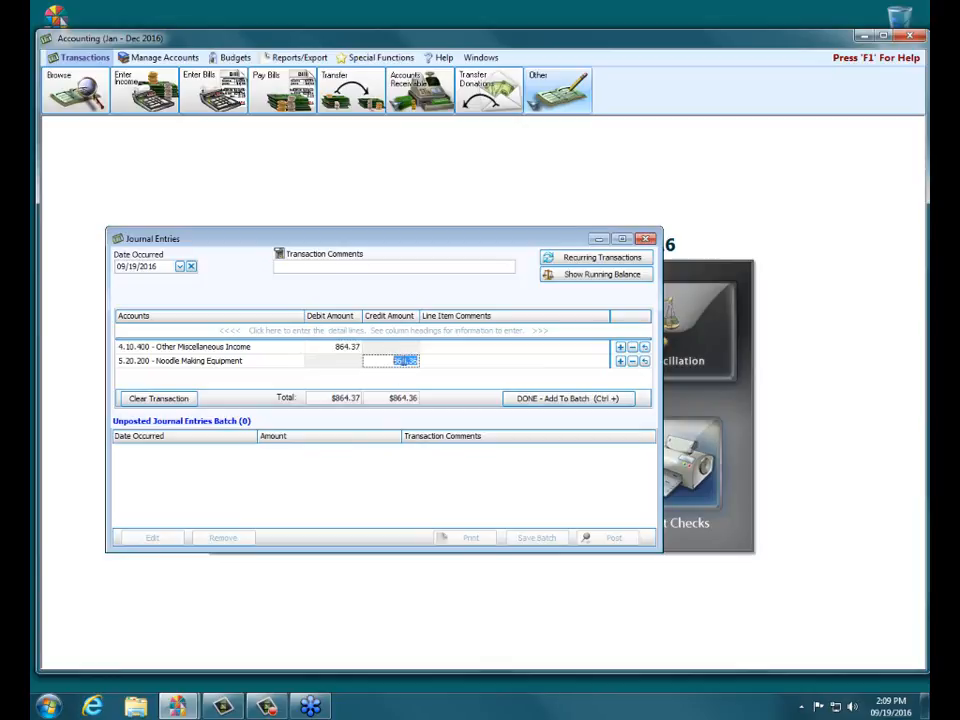
text(864.37)
click(553, 399)
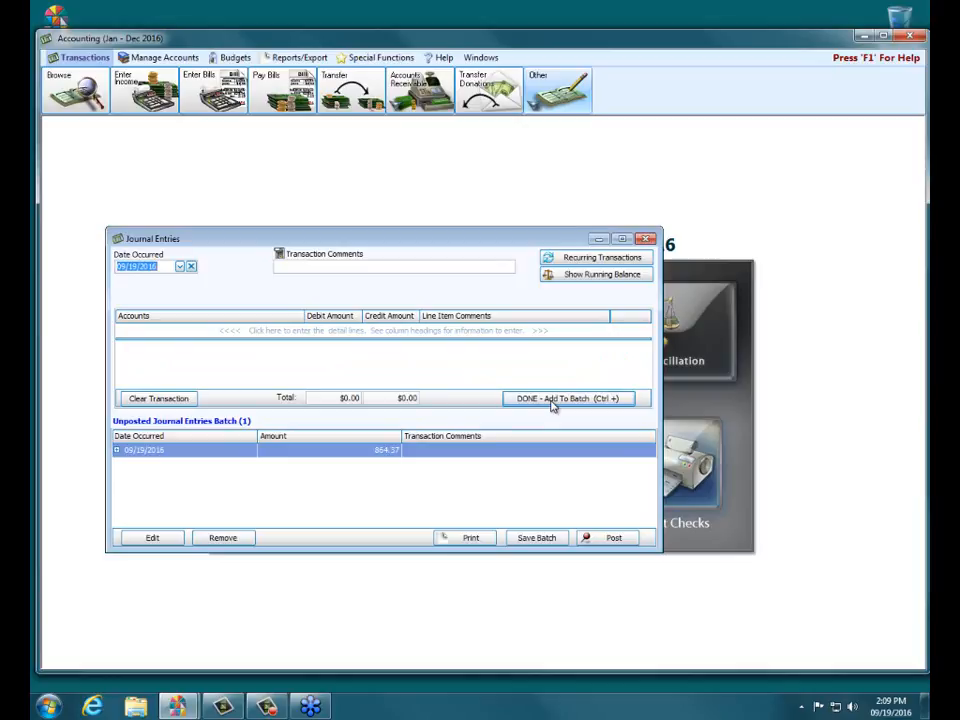
Show the running balances for the journal entry batch and move their window clear of the Journal Entries window.
click(562, 277)
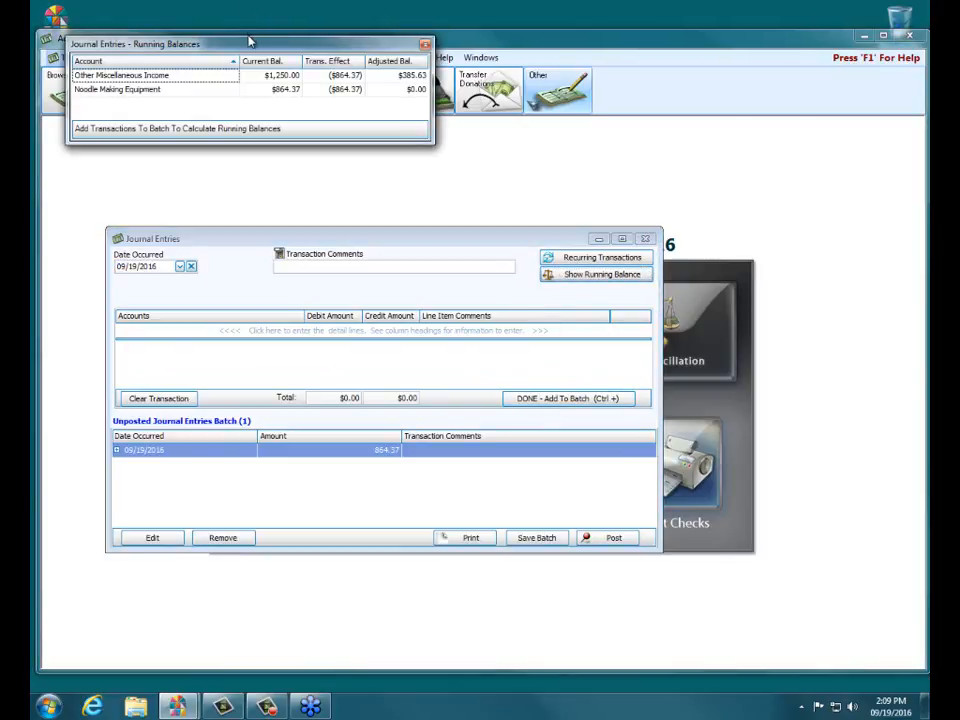
drag(249, 43, 703, 101)
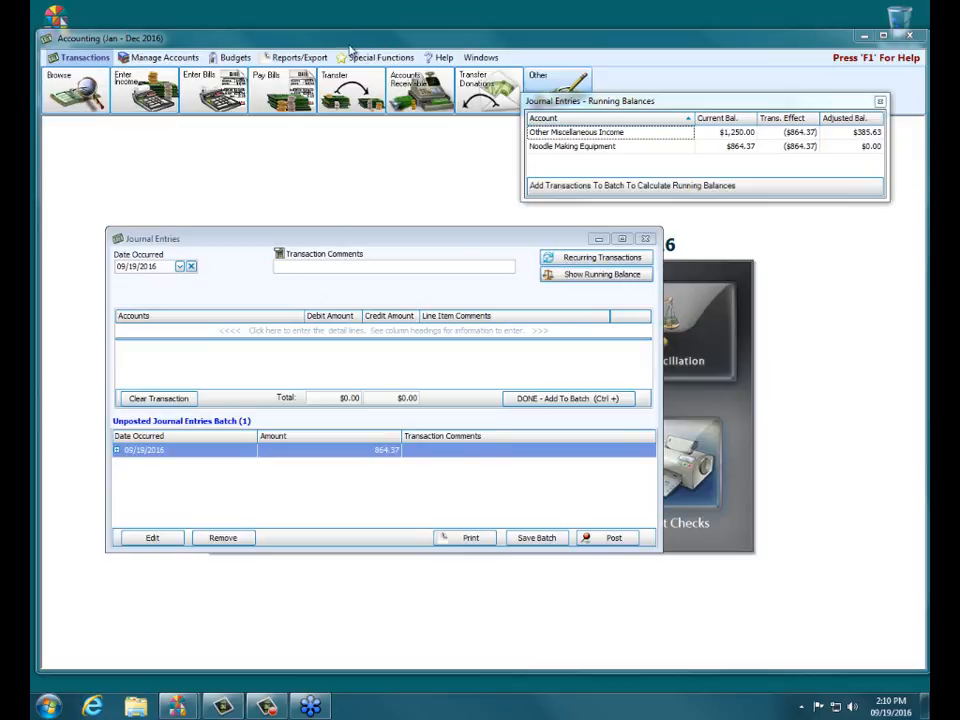
Look up the balances of account 2.80.100 Prepaid Pledges in the chart of accounts, then close the chart.
click(165, 57)
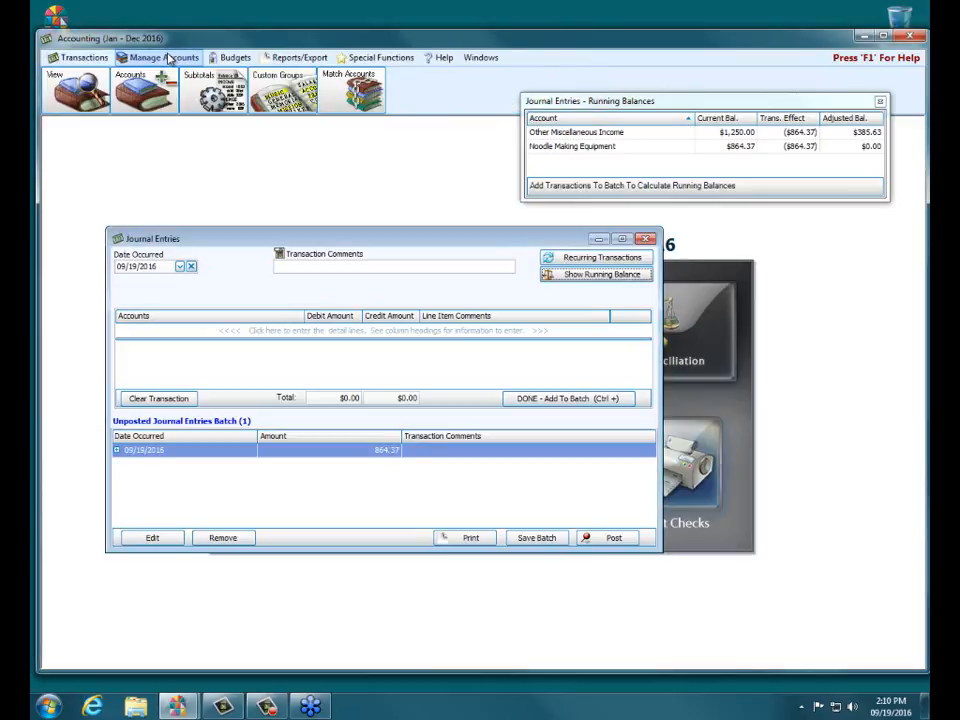
click(150, 92)
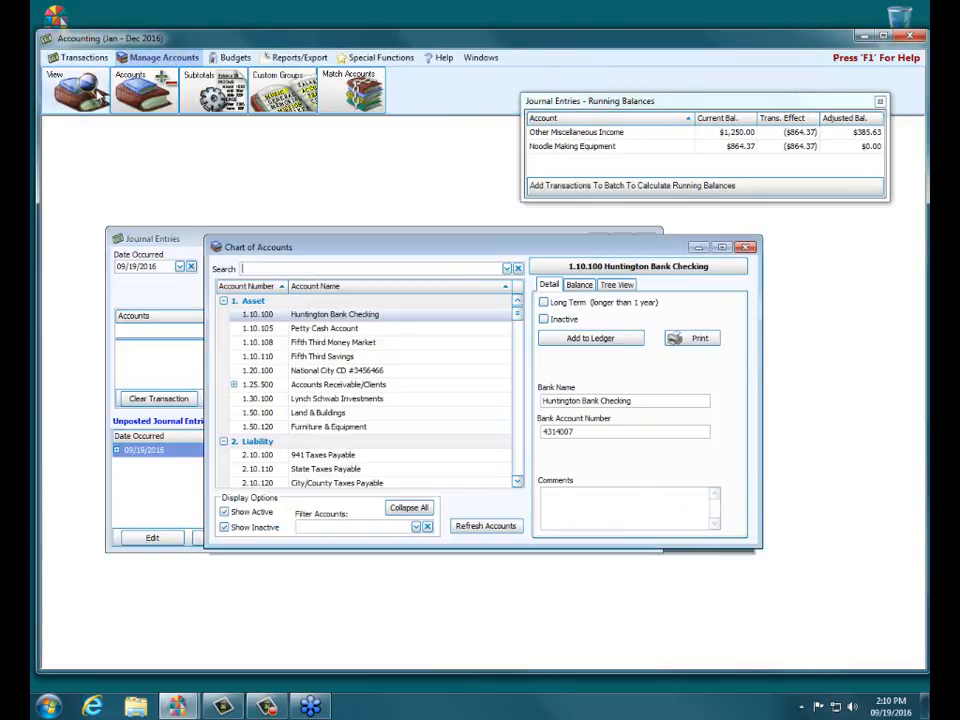
click(342, 268)
text(pre)
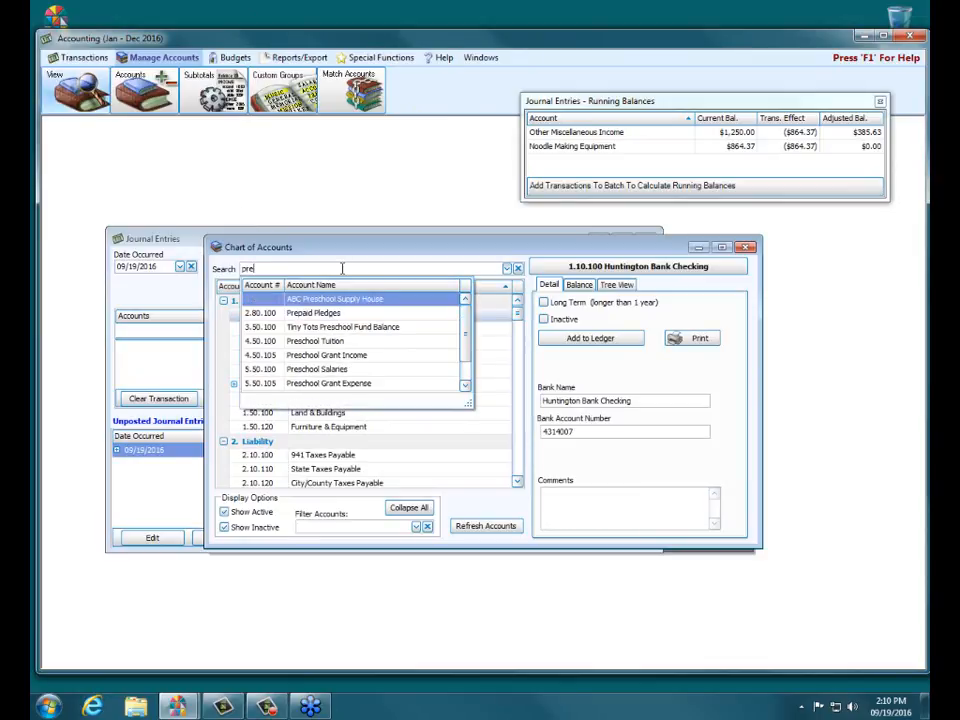
text(pa)
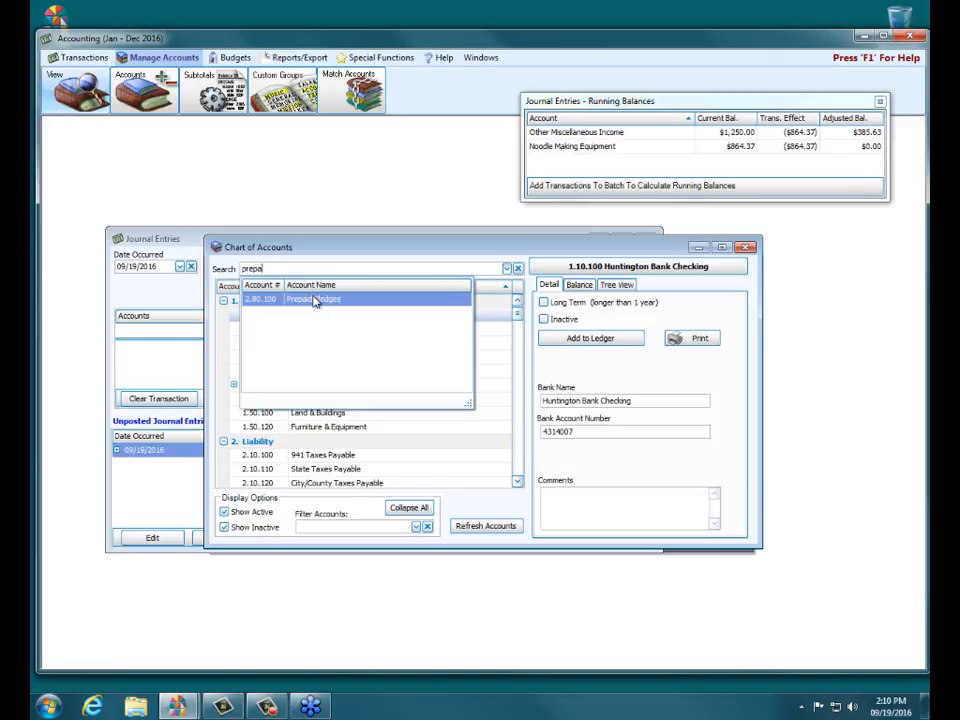
click(314, 300)
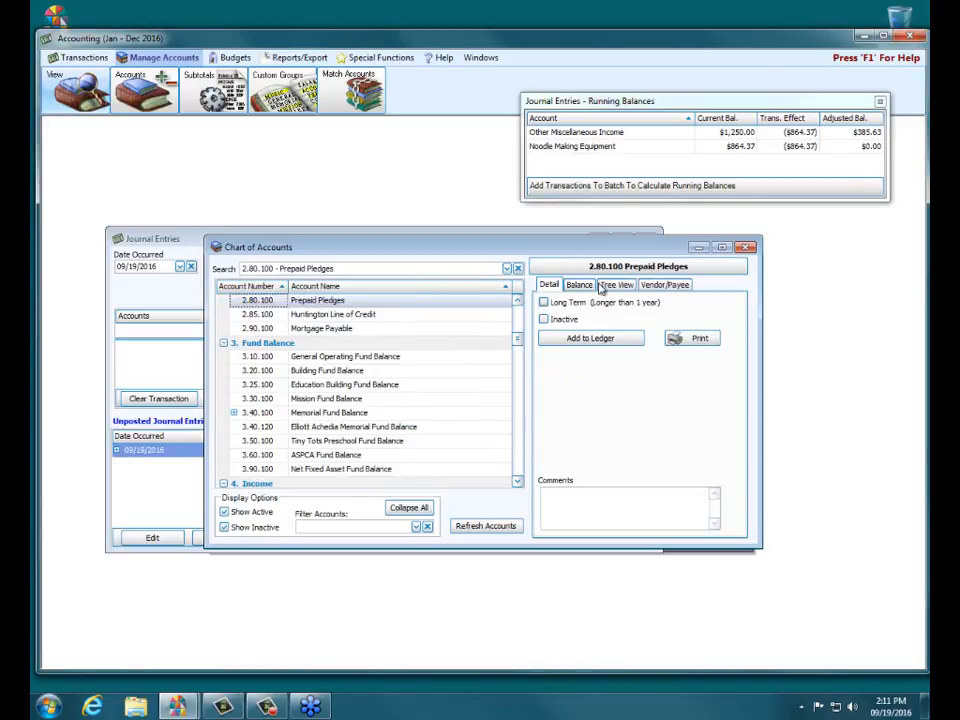
click(581, 285)
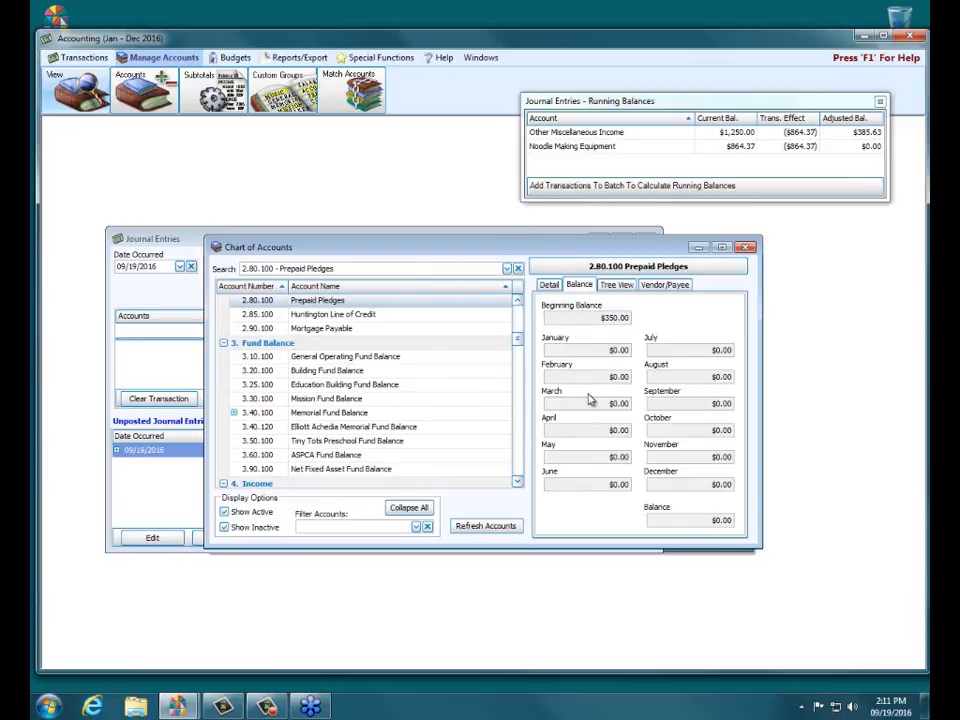
click(746, 248)
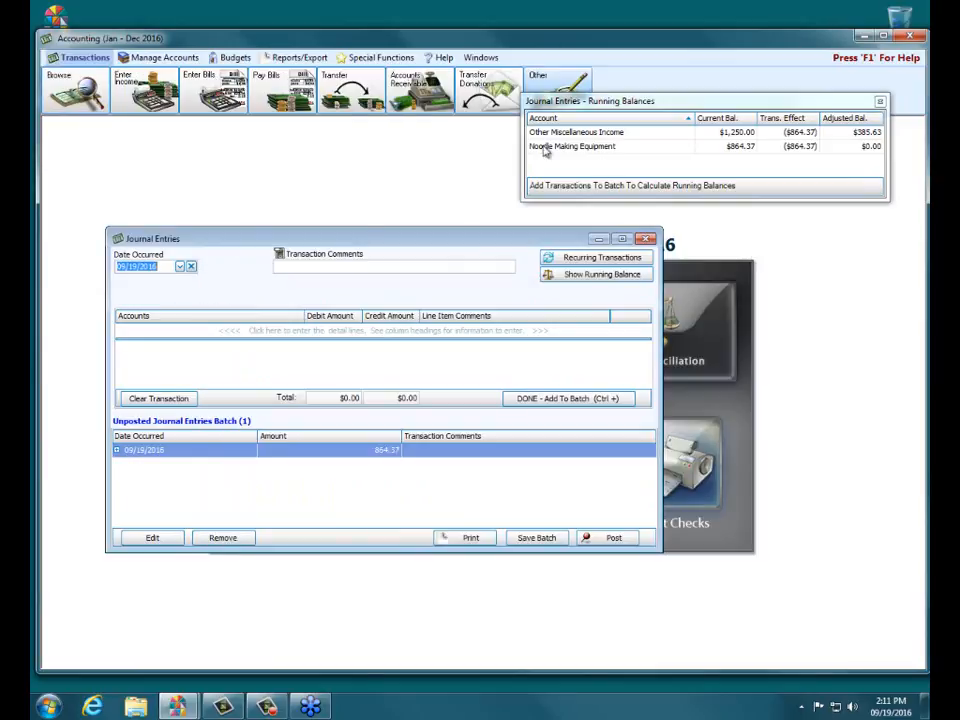
Start a second journal entry with a line debiting 2.80.100 Prepaid Pledges by 350.
click(157, 331)
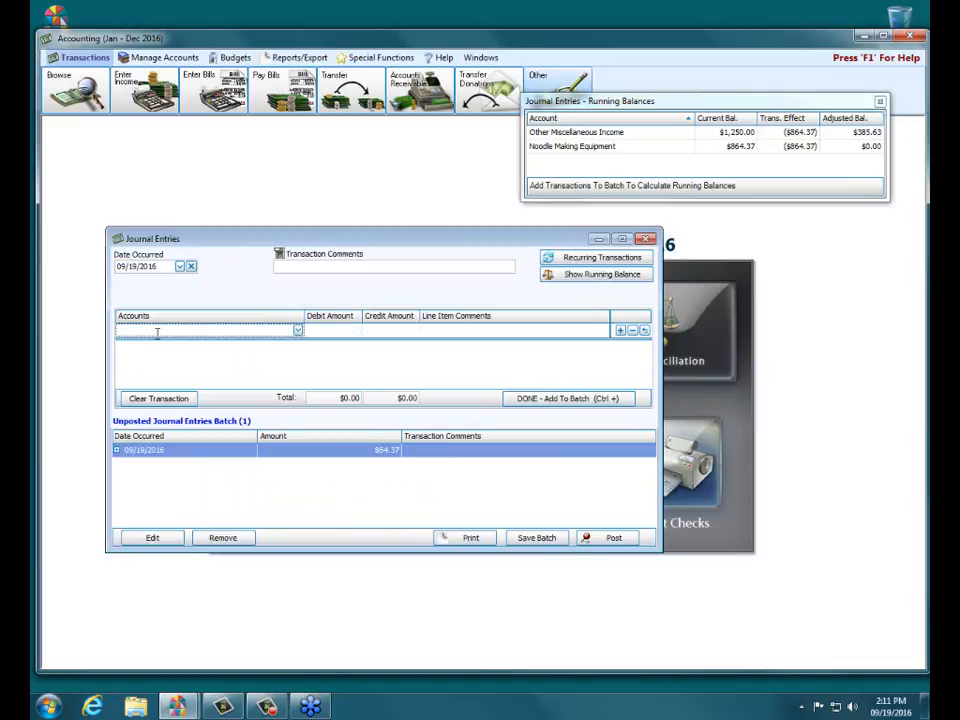
text(pre)
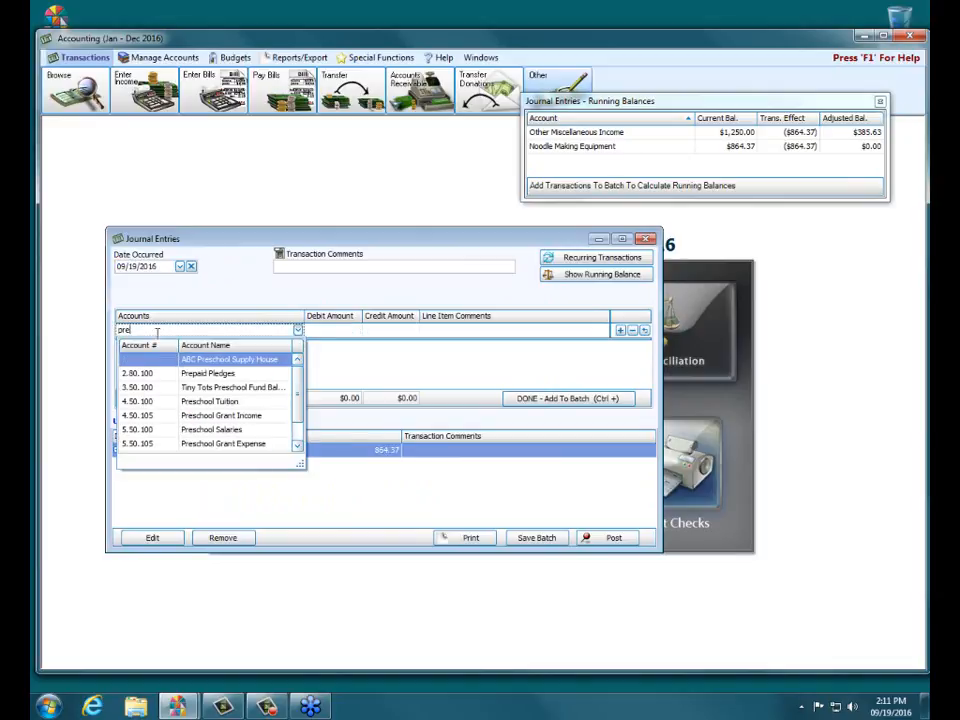
click(171, 372)
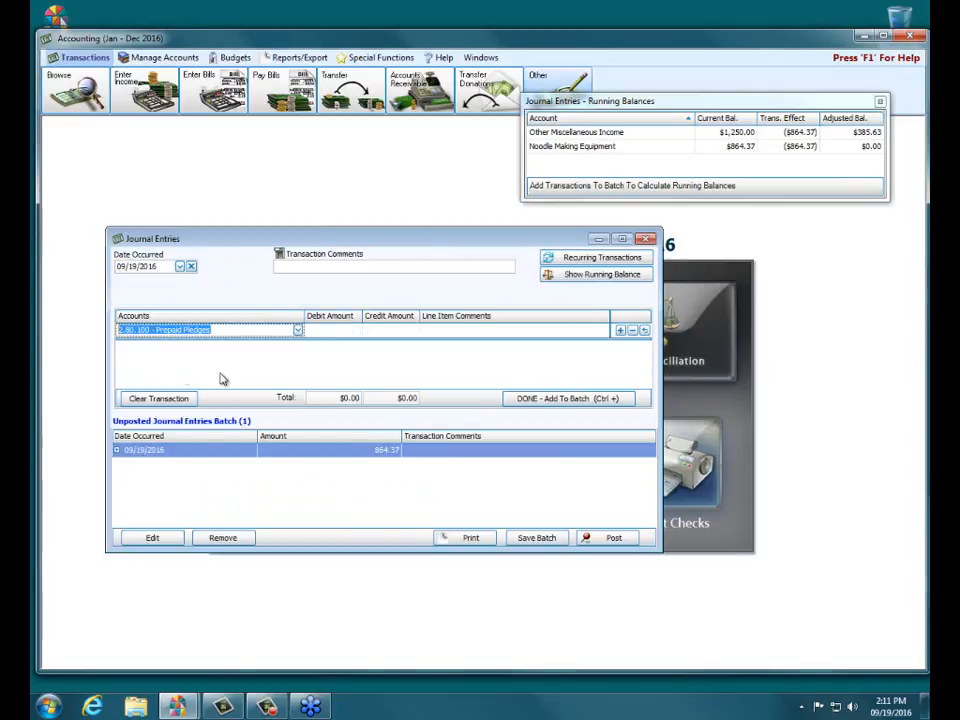
click(348, 331)
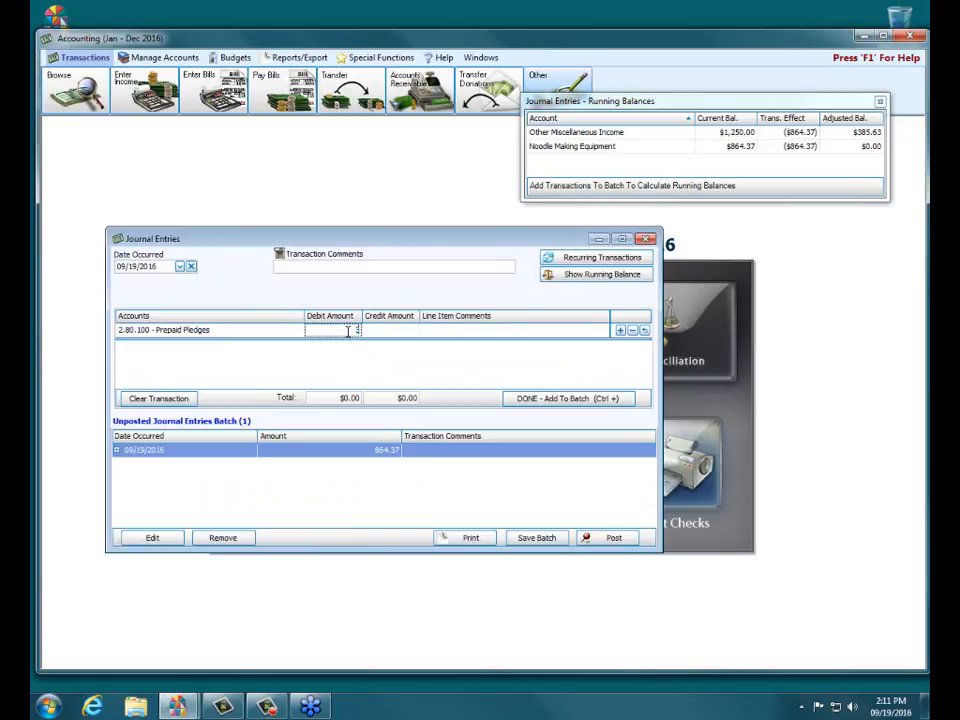
text(350)
key(Return)
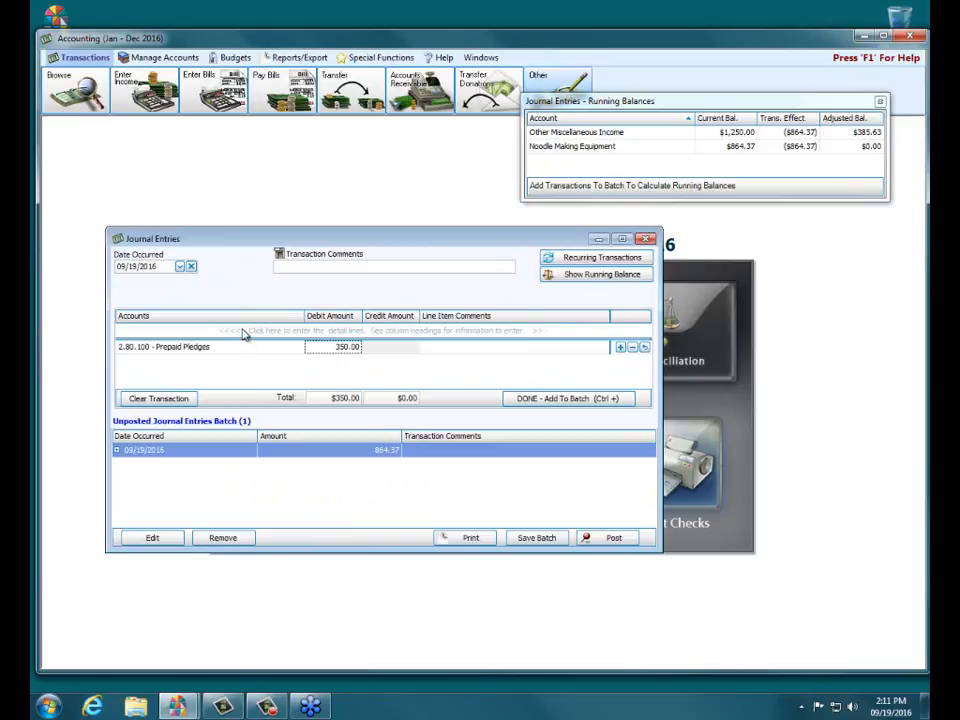
click(241, 329)
text(pr)
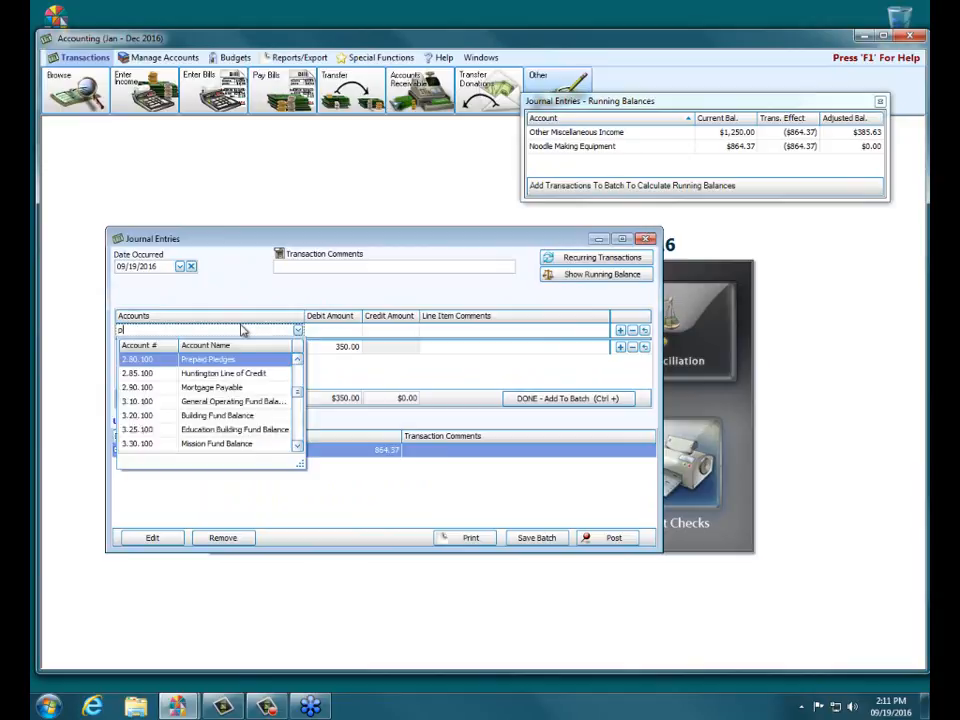
key(BackSpace)
key(BackSpace)
text(i)
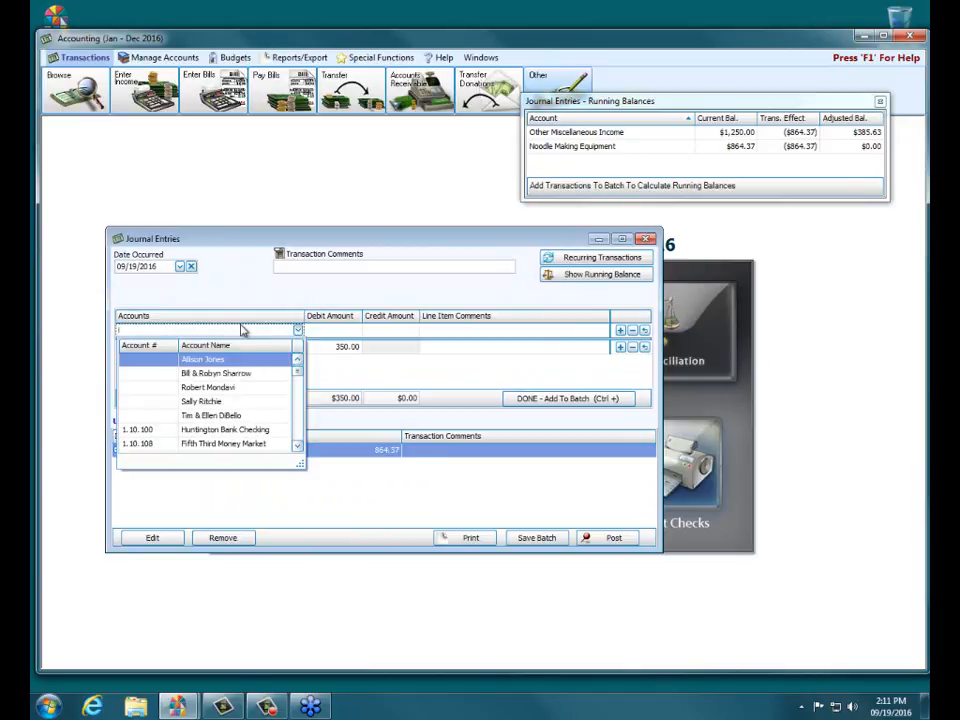
text(ncom)
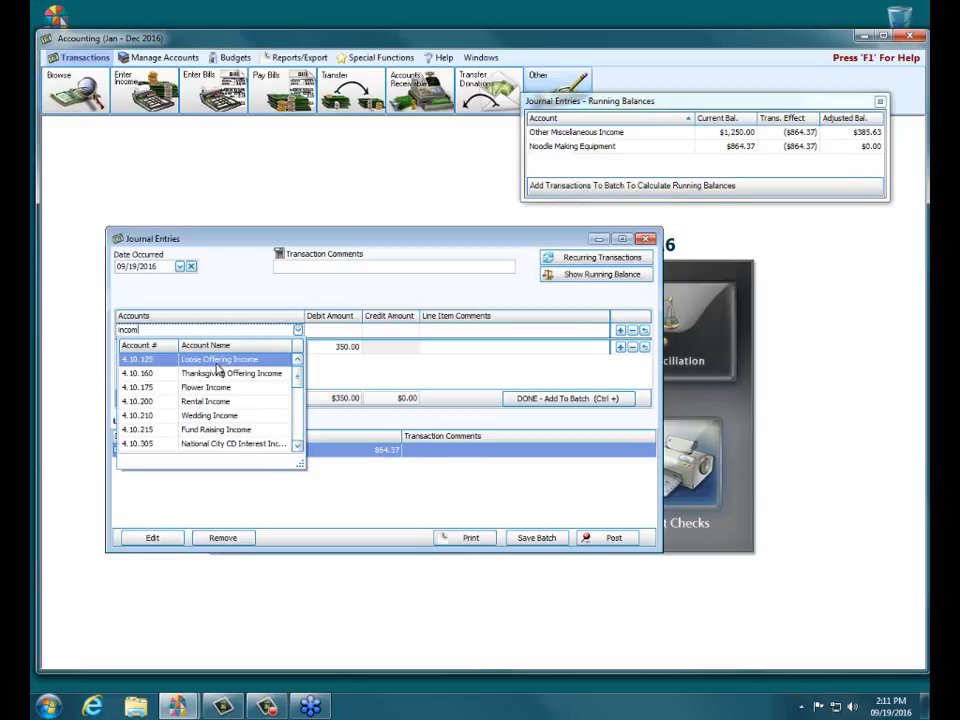
key(BackSpace)
key(BackSpace)
key(BackSpace)
key(BackSpace)
key(BackSpace)
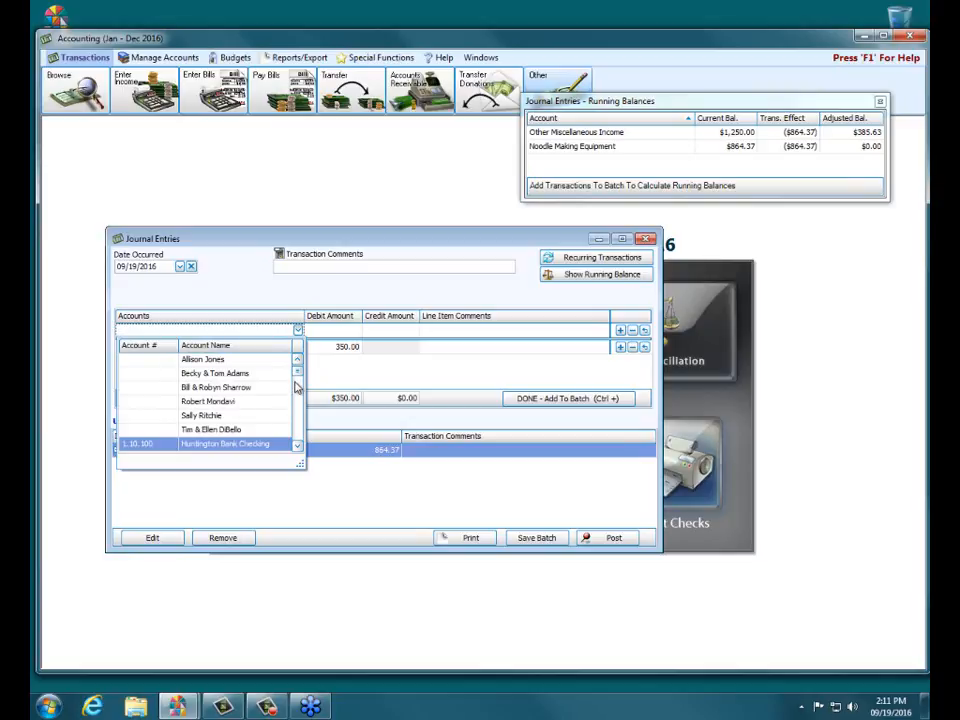
Add a line crediting 4.10.100 General Tithes & Offerings by 350 and add the transaction to the batch.
drag(299, 379, 299, 407)
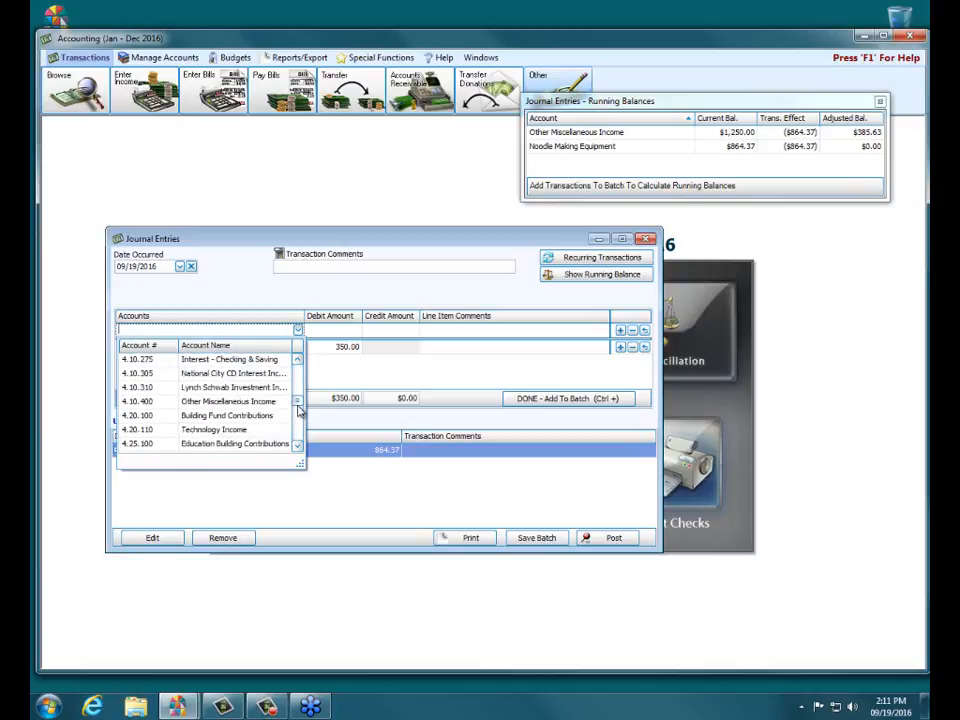
scroll(298, 407, up, 1)
scroll(298, 405, up, 3)
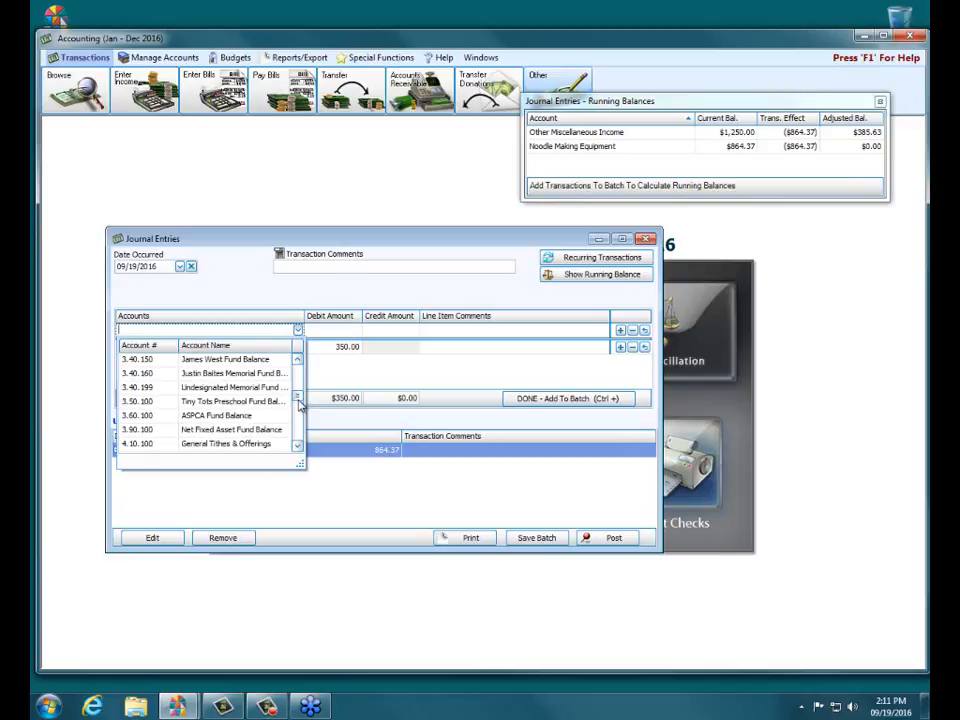
click(240, 443)
click(393, 328)
text(350)
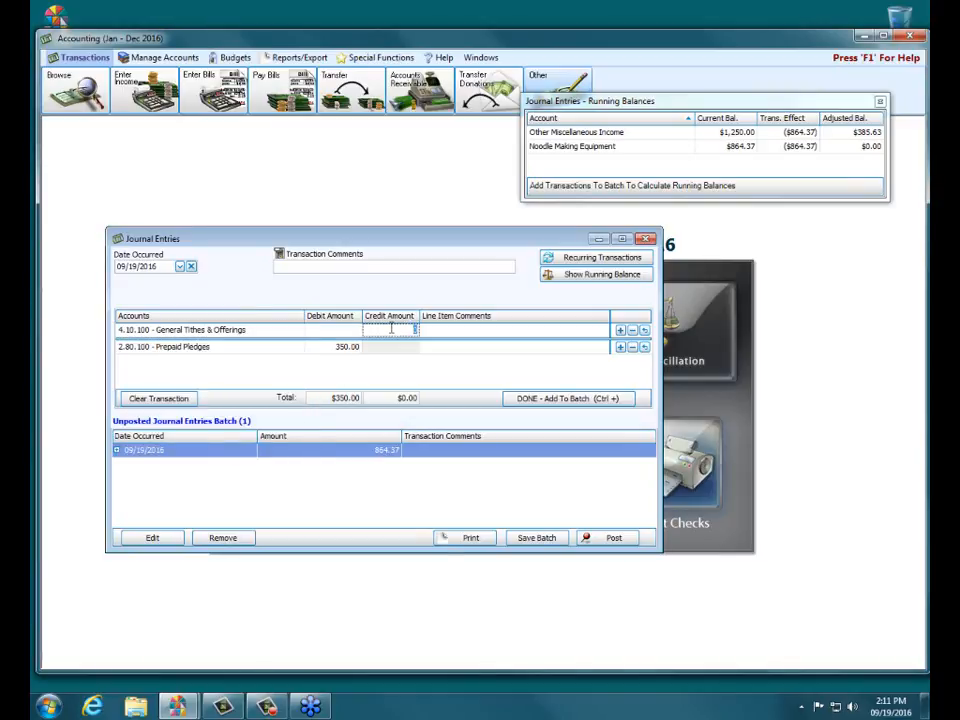
text(.)
click(570, 400)
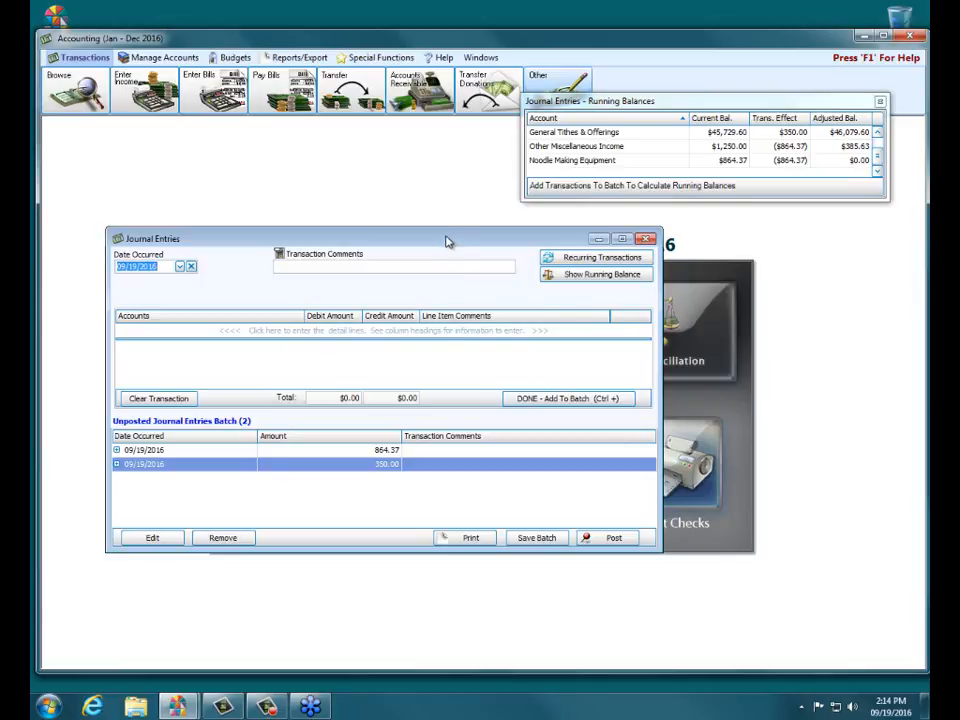
Reopen the 864.37 transaction from the unposted batch for editing, then add it back to the batch.
drag(448, 242, 467, 246)
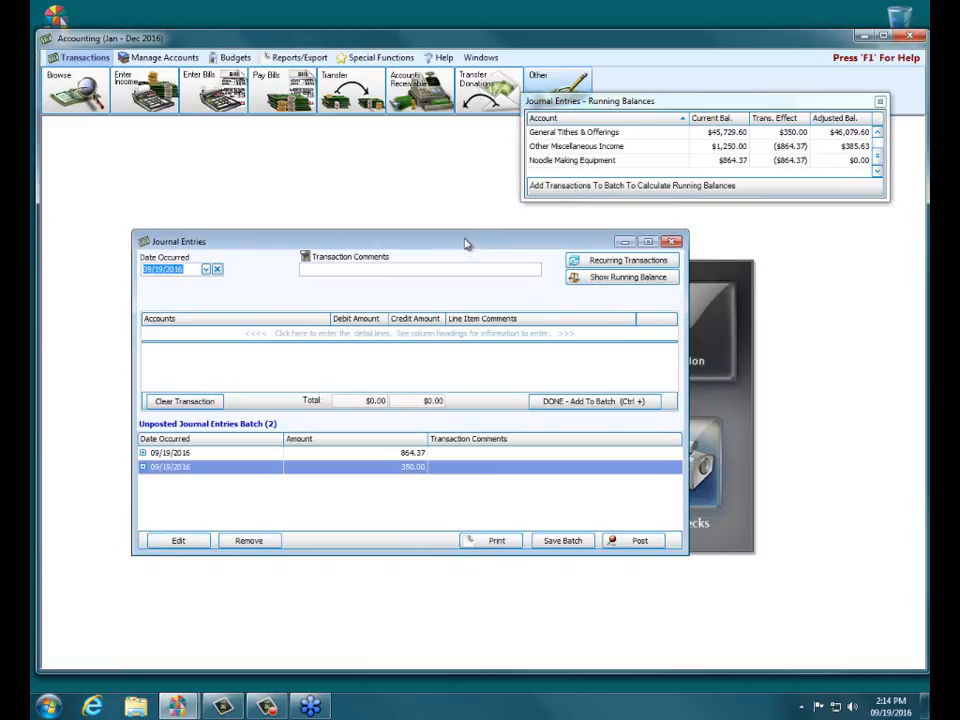
drag(469, 243, 493, 247)
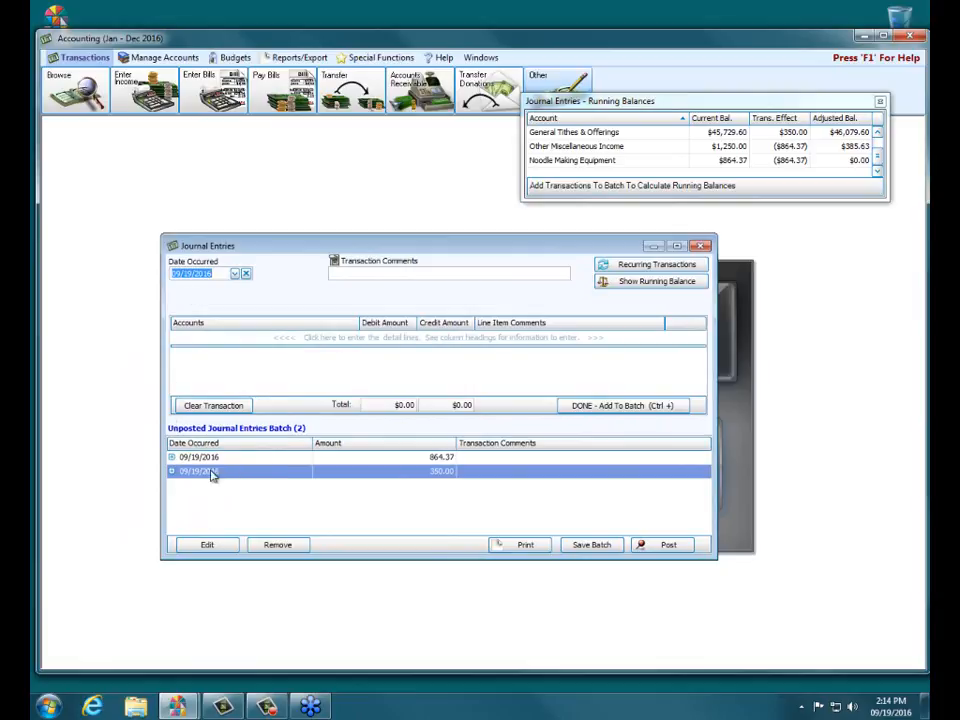
double_click(242, 457)
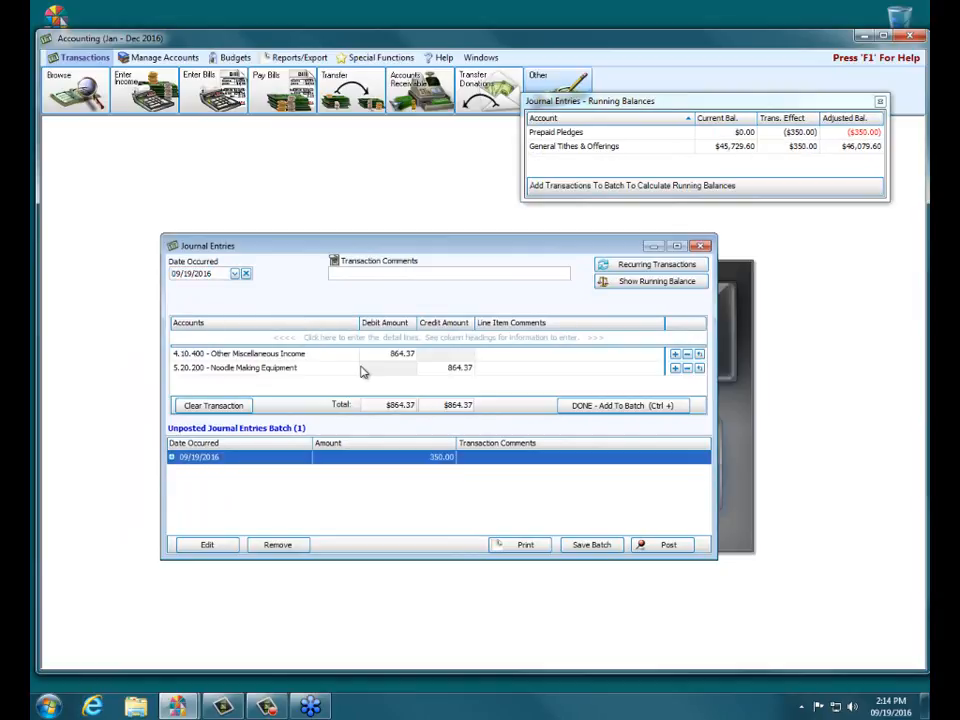
click(600, 403)
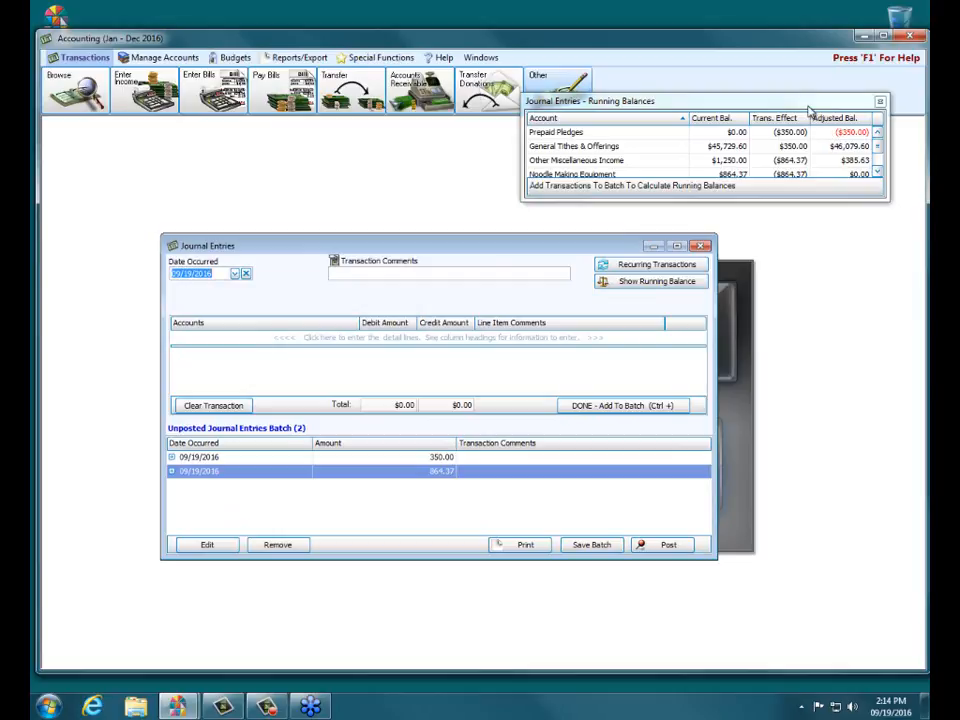
Remove the 350.00 transaction from the unposted journal entries batch.
drag(776, 104, 801, 100)
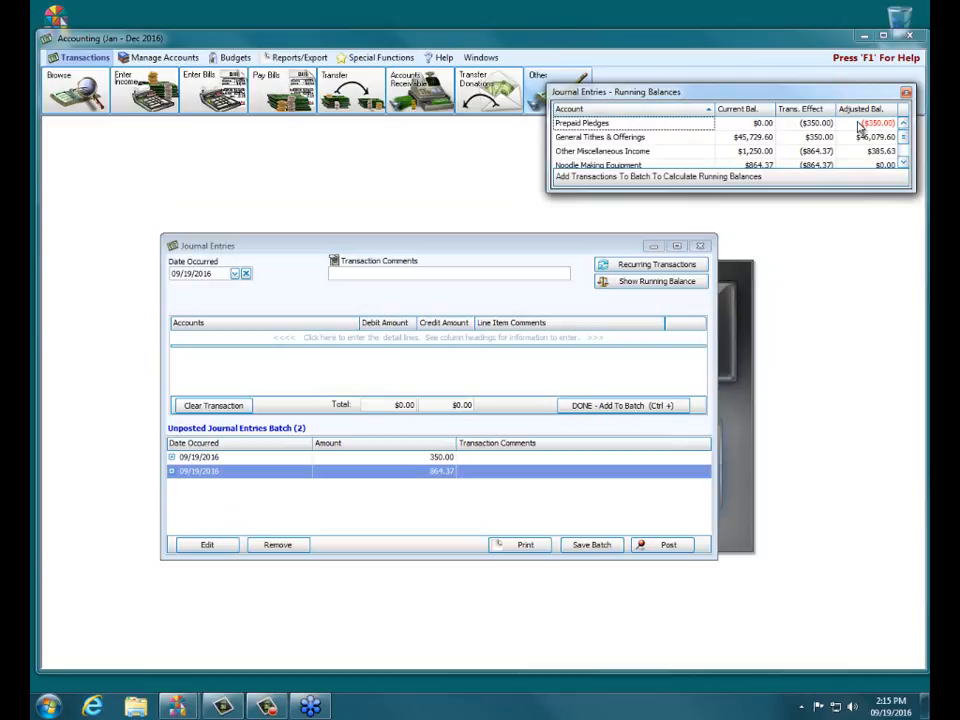
click(229, 458)
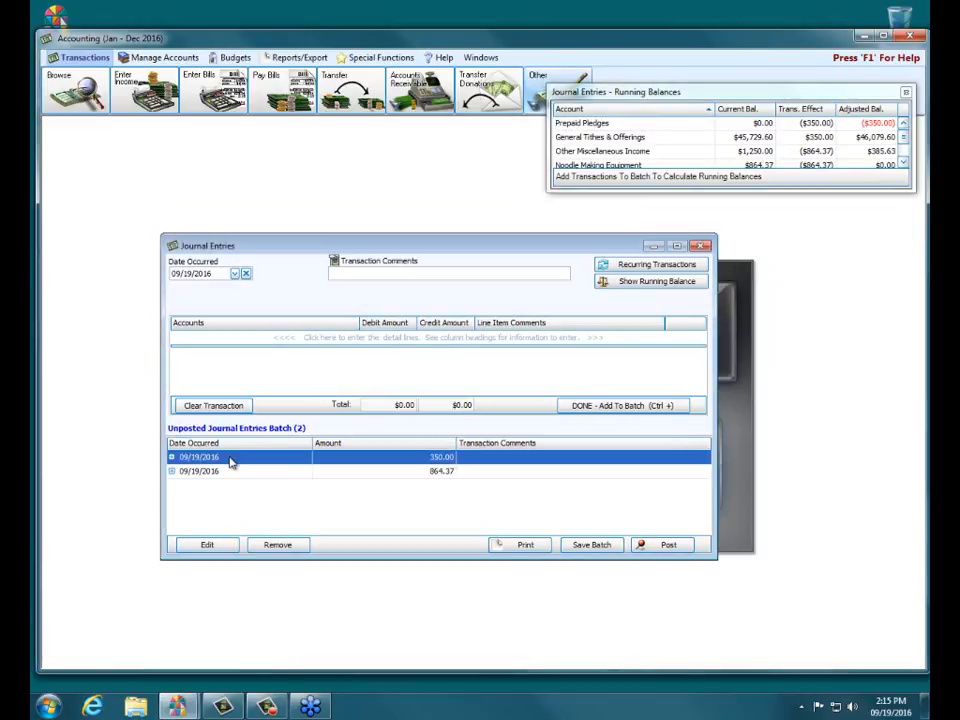
click(276, 546)
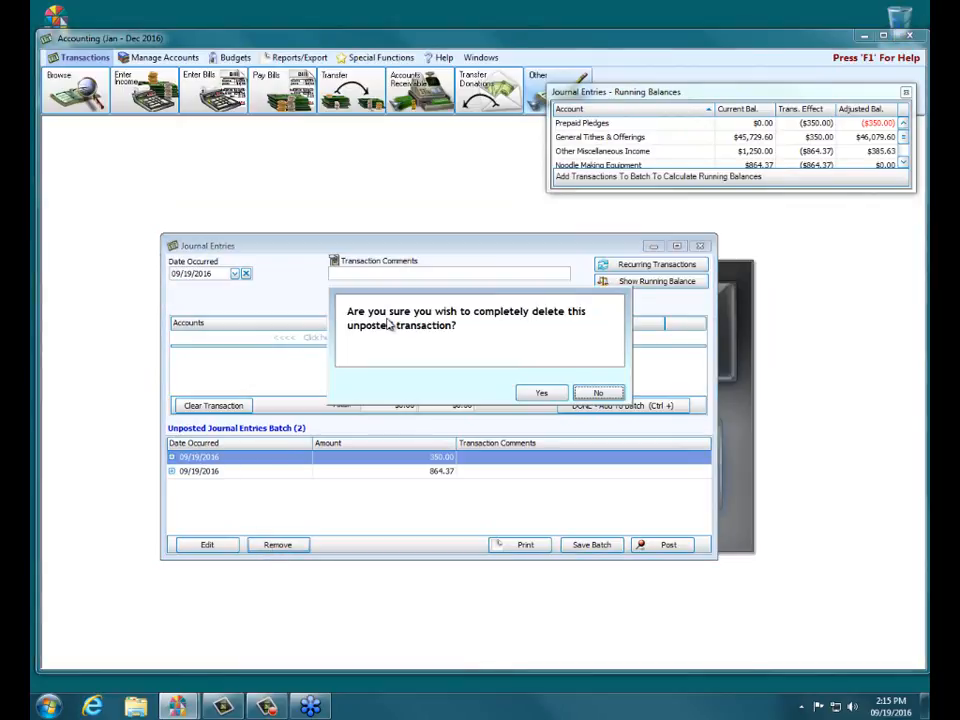
click(540, 393)
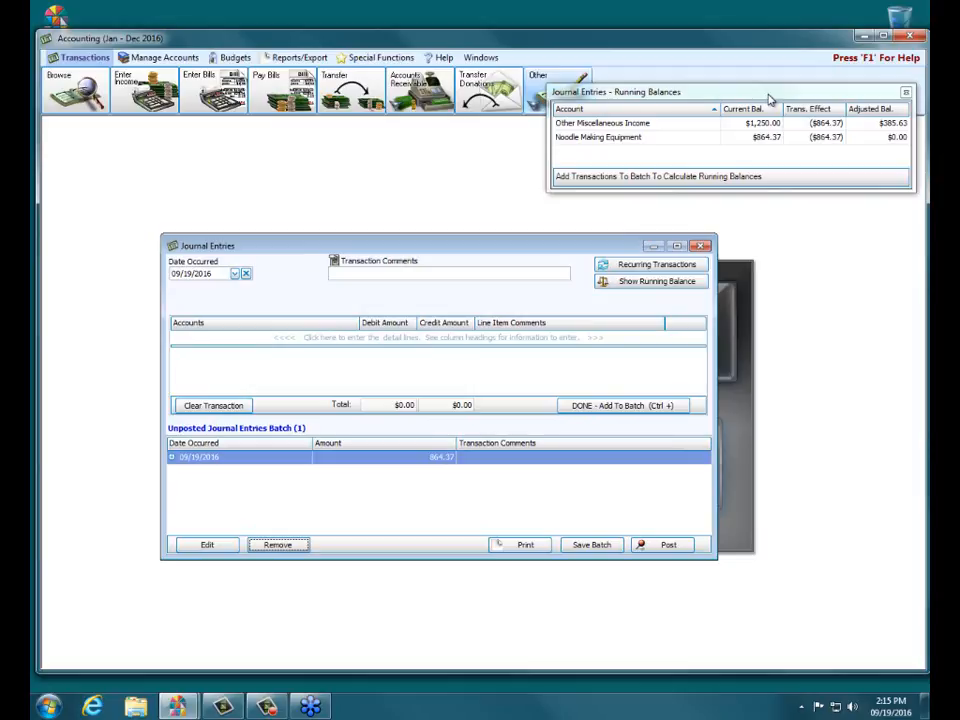
Save the unposted journal entries batch containing the 864.37 transaction.
drag(770, 98, 769, 105)
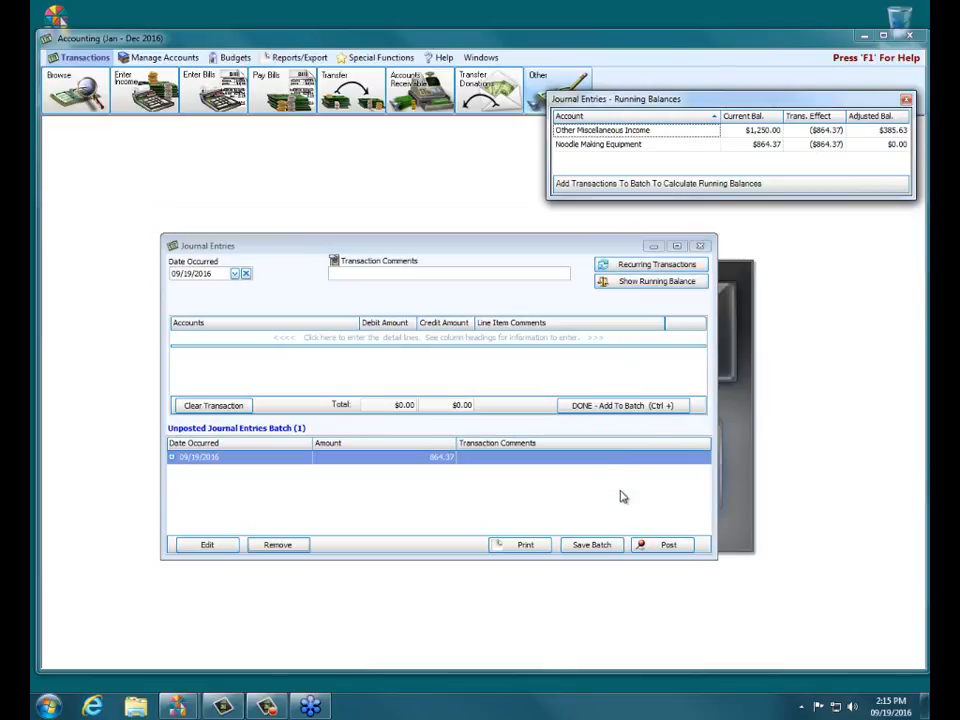
click(580, 546)
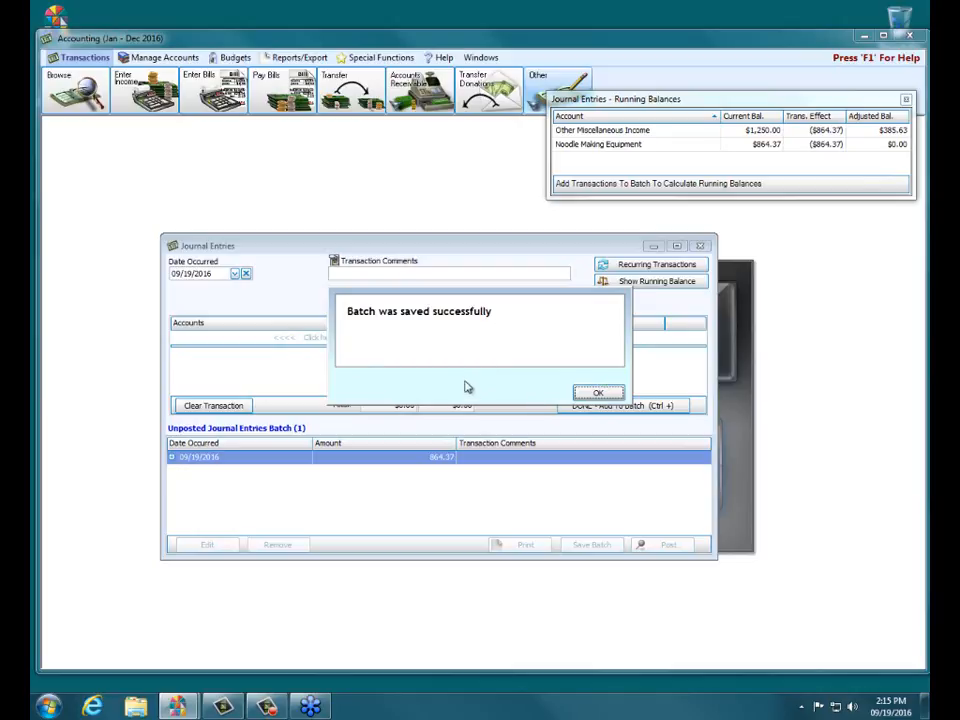
click(600, 393)
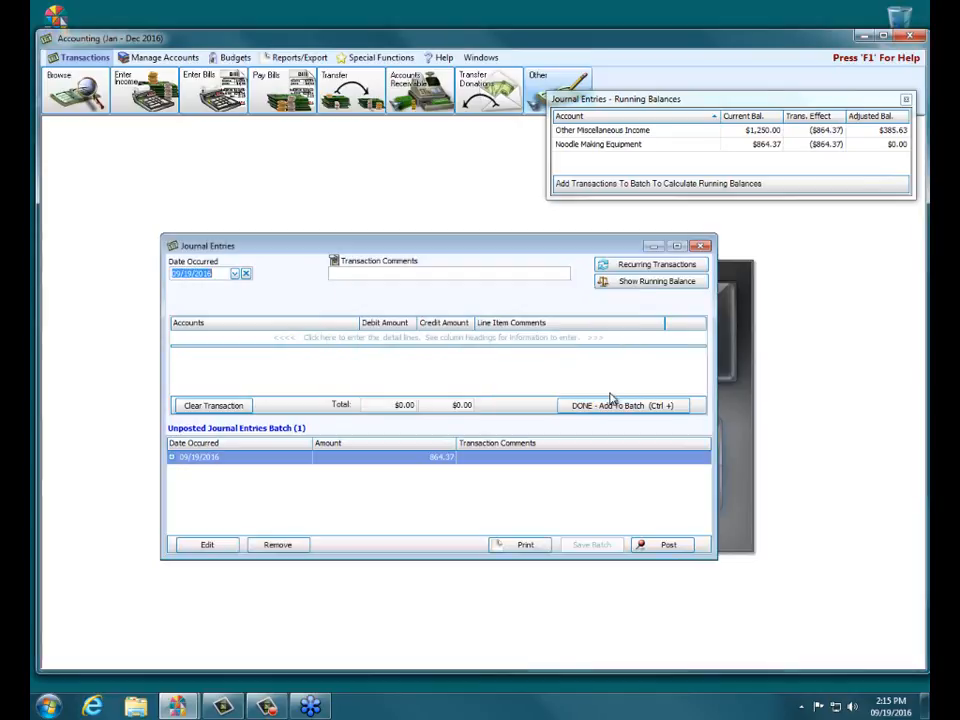
Close the journal entries window and reopen it to check that the saved 864.37 batch is kept.
click(701, 247)
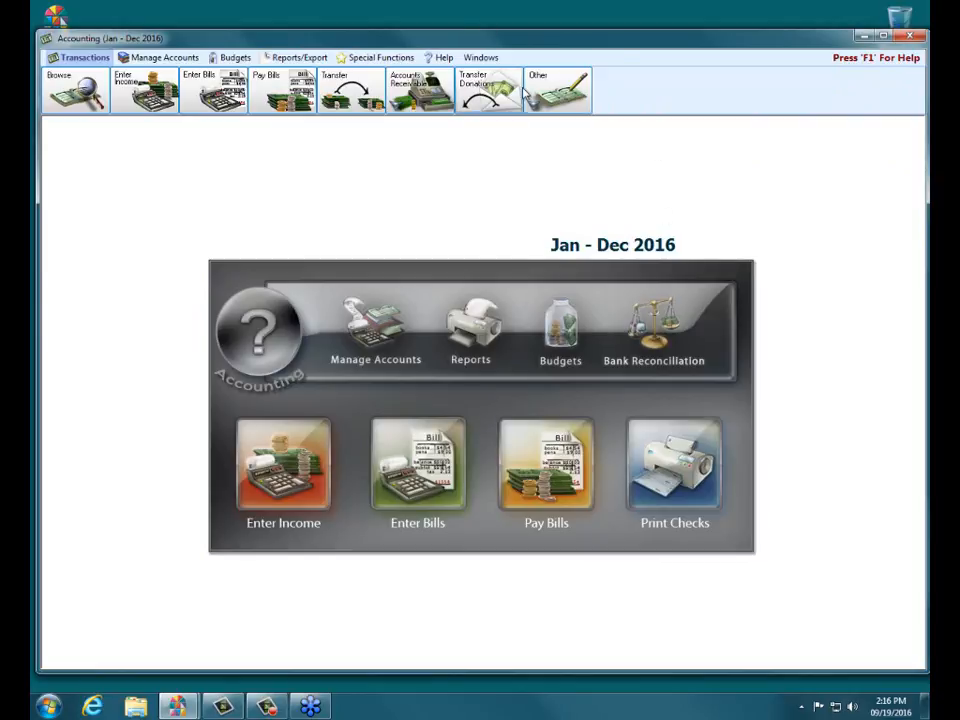
click(563, 97)
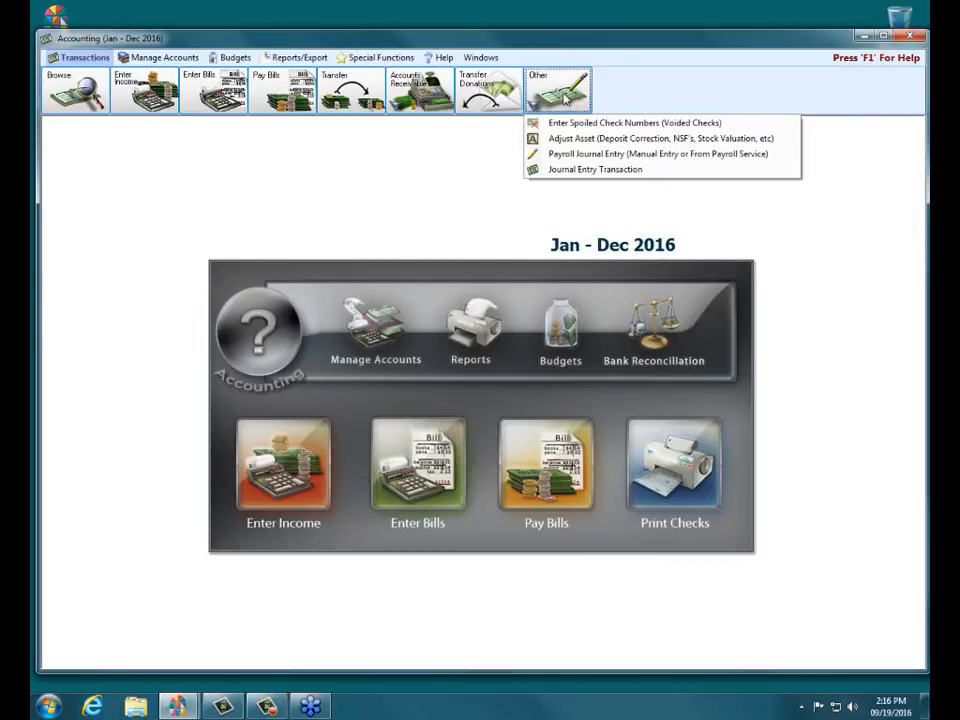
click(572, 168)
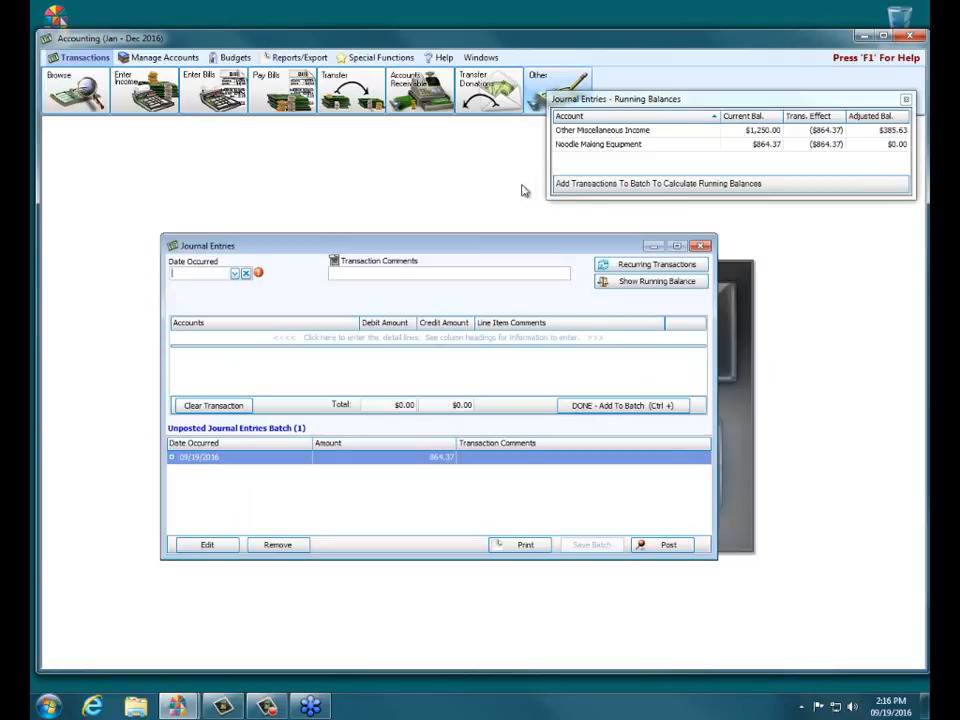
Review the print options for the unposted journal entries batch and close them without printing.
click(524, 545)
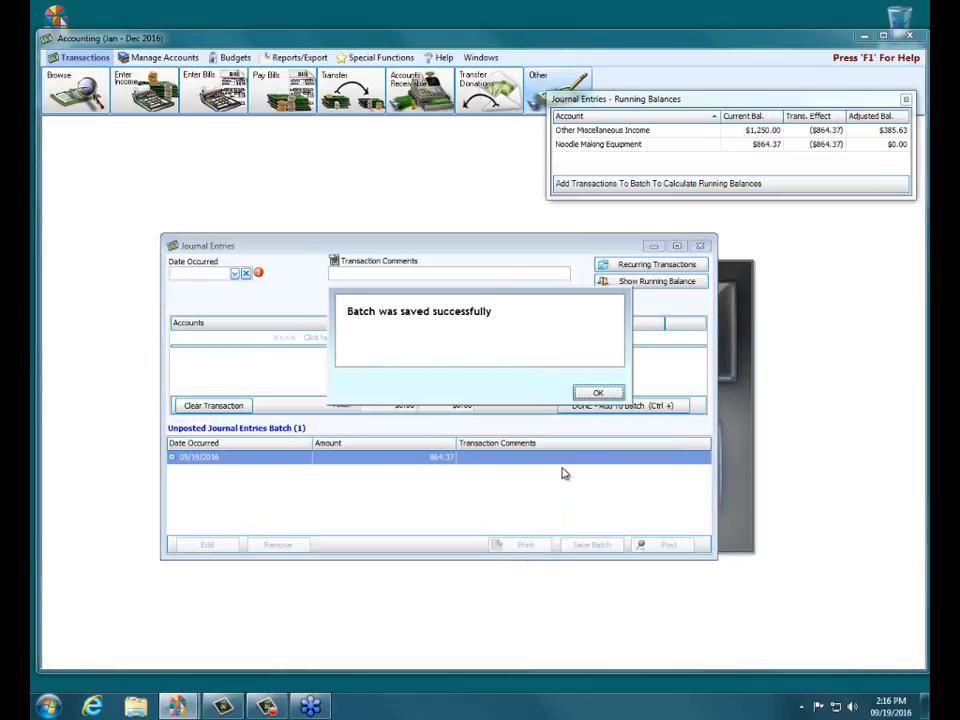
click(599, 394)
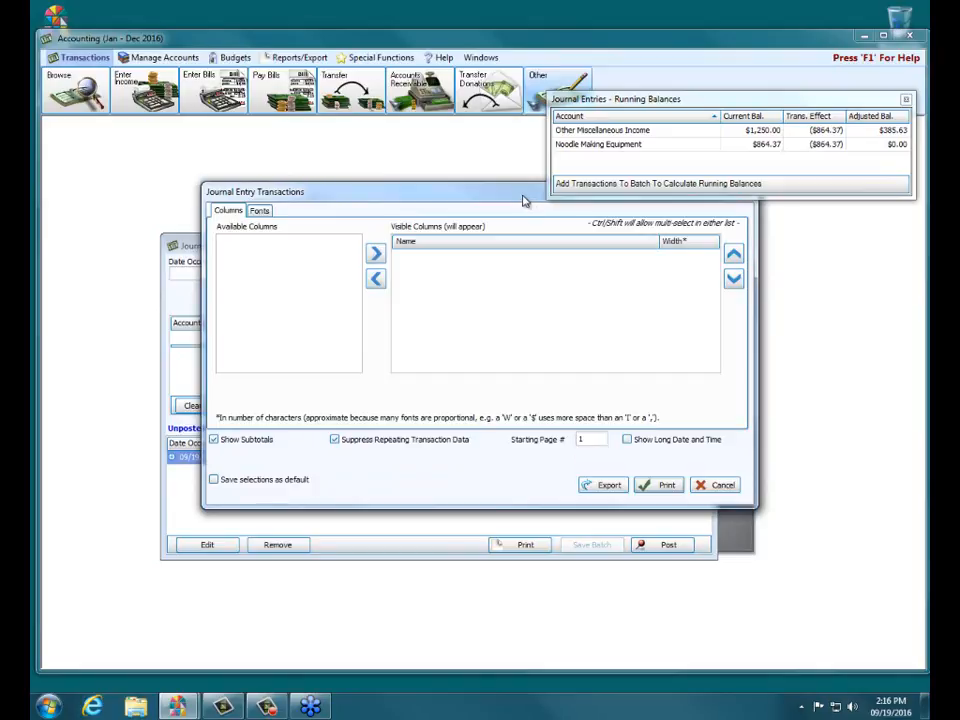
drag(520, 199, 479, 222)
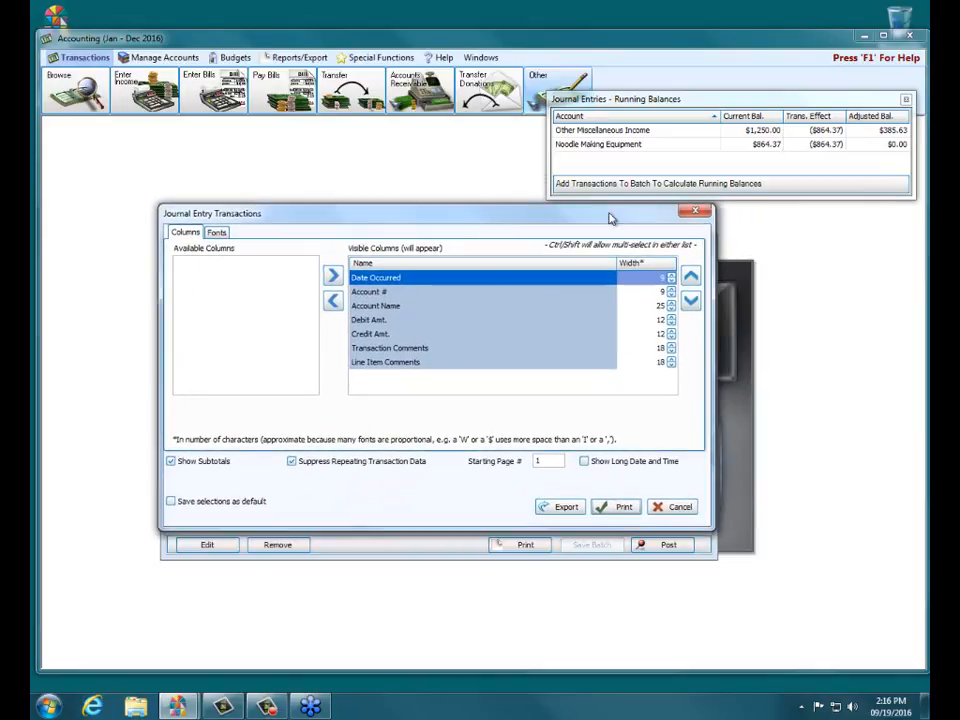
click(700, 212)
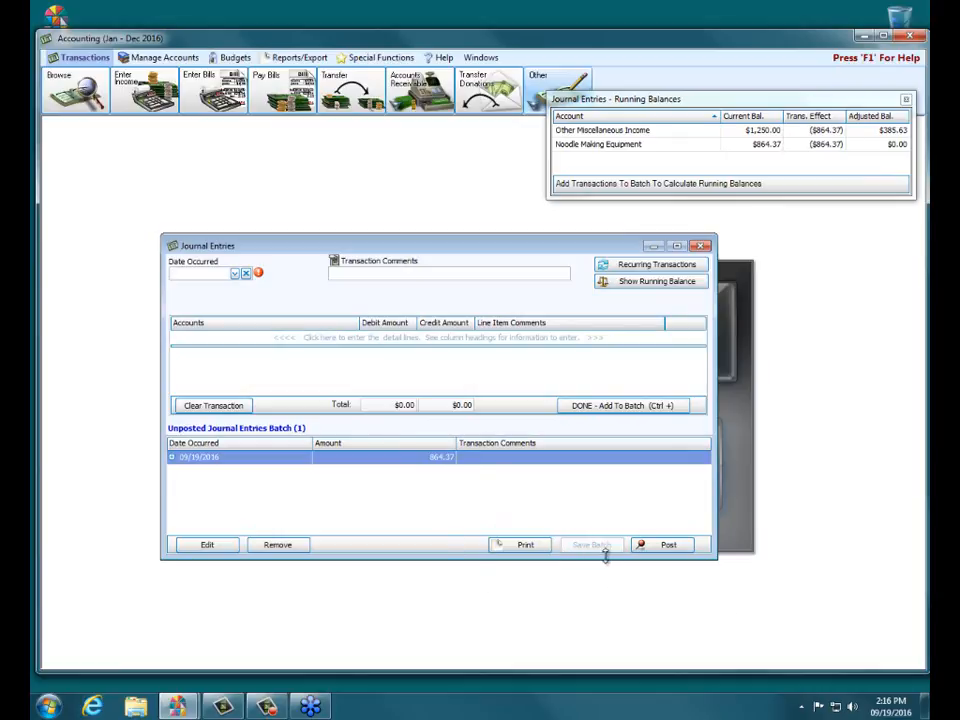
Post the journal entries batch containing the 864.37 transaction and close the journal entries window.
click(672, 547)
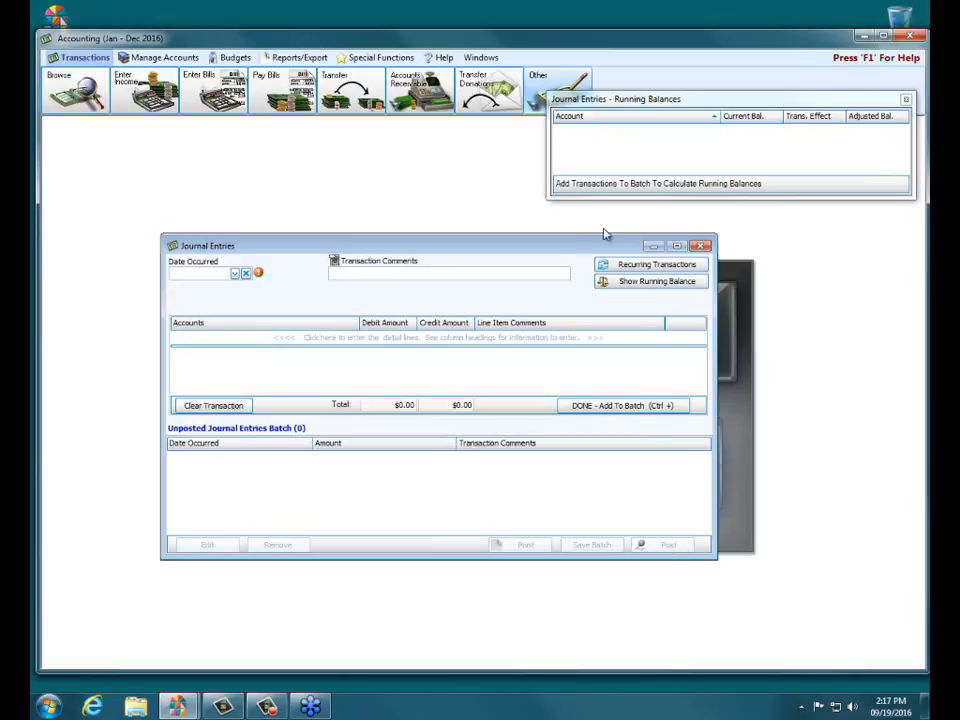
click(702, 247)
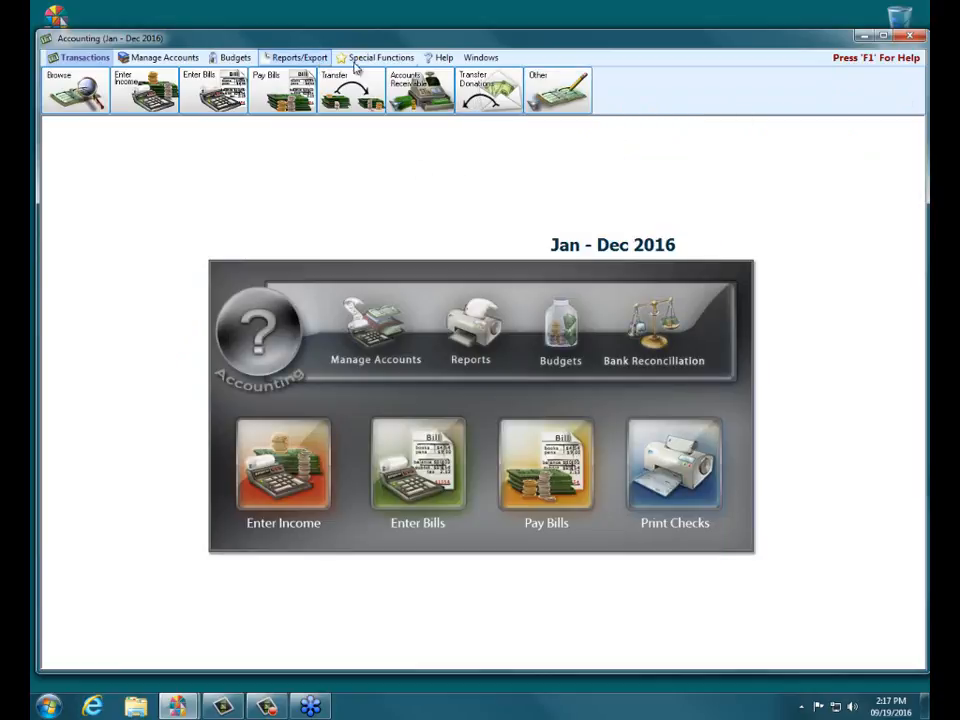
Try the user setting to always confirm and ask about printing after posting transactions, leaving the settings without saving.
click(378, 57)
click(138, 88)
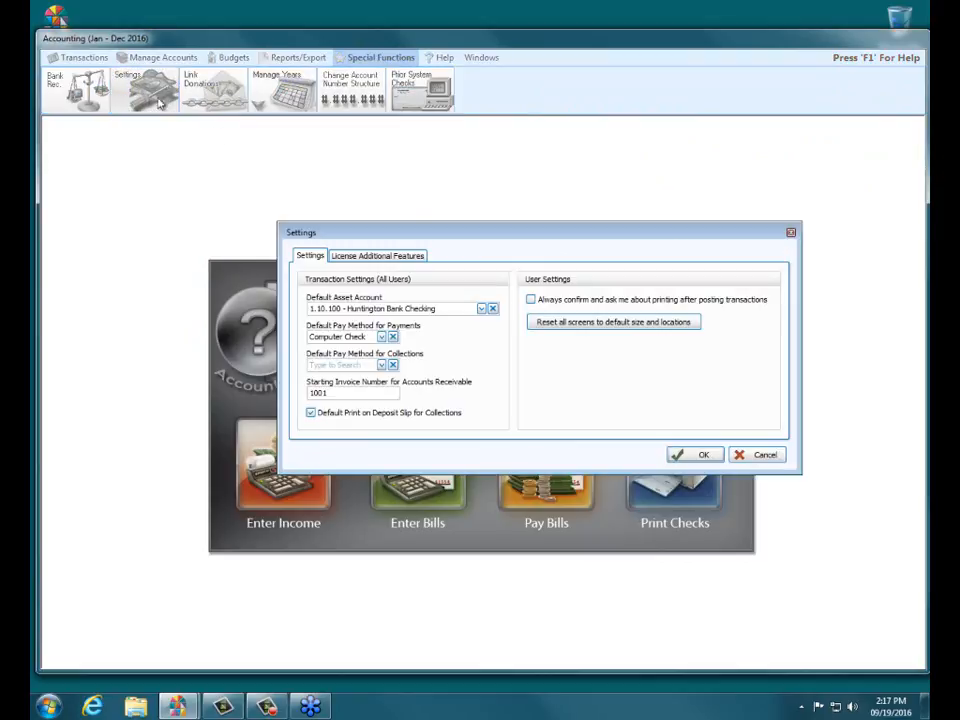
click(531, 300)
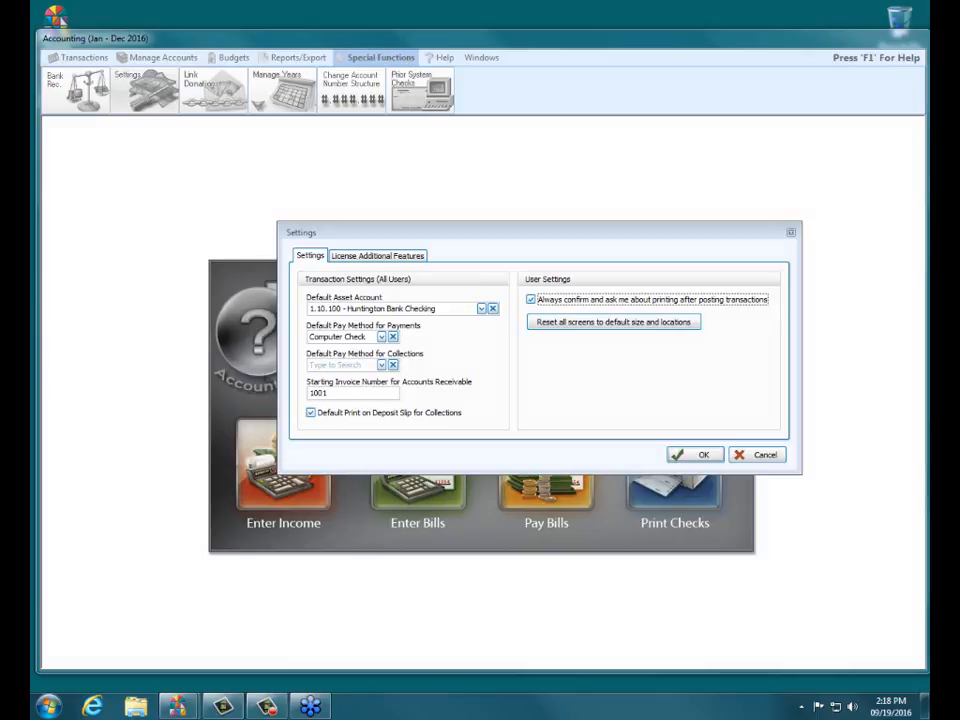
click(754, 463)
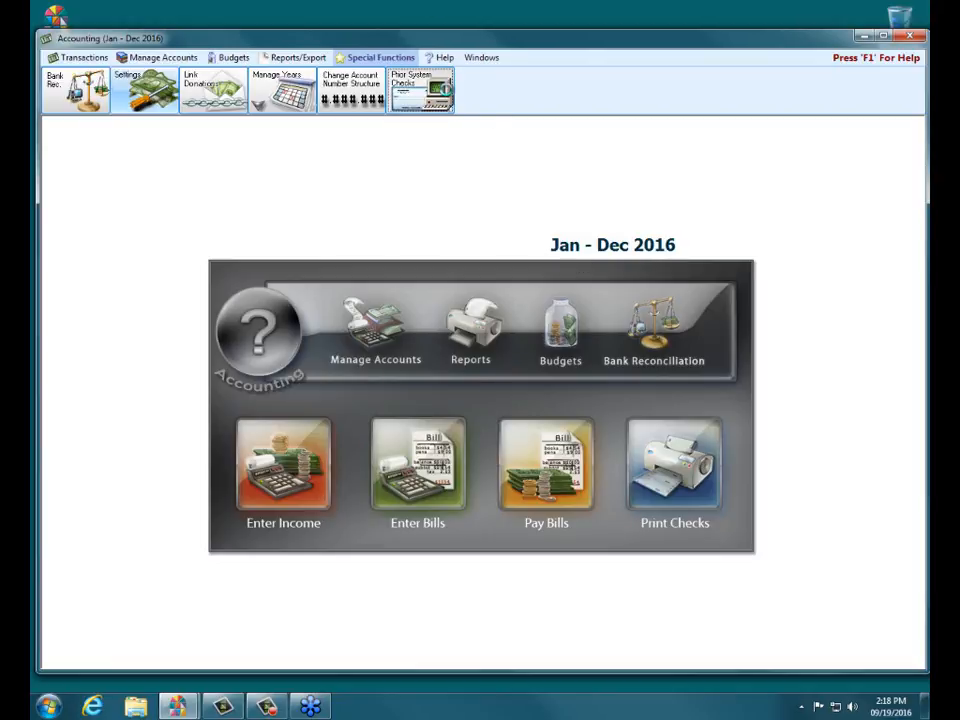
click(440, 92)
click(746, 241)
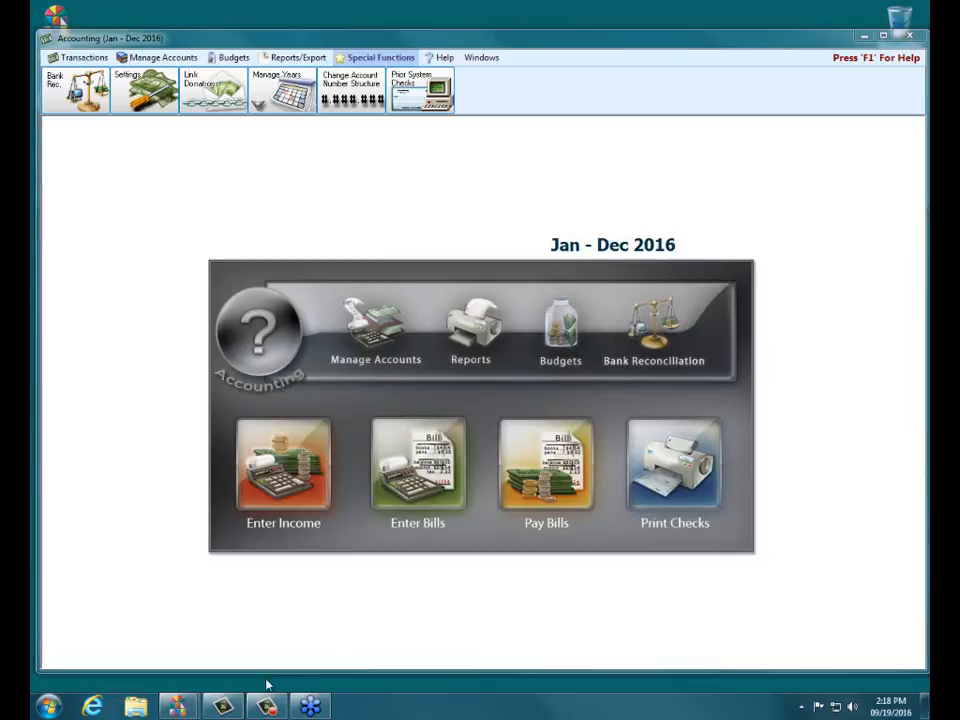
Switch to Internet Explorer and open the Church Windows channel at youtube.com/churchwindows.
click(96, 707)
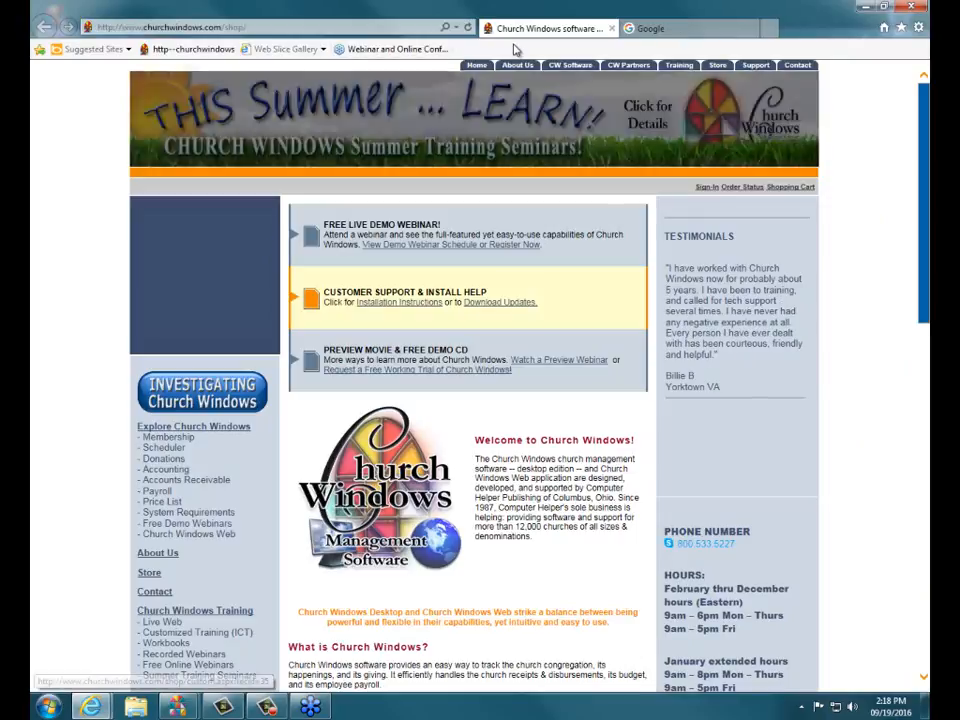
click(330, 24)
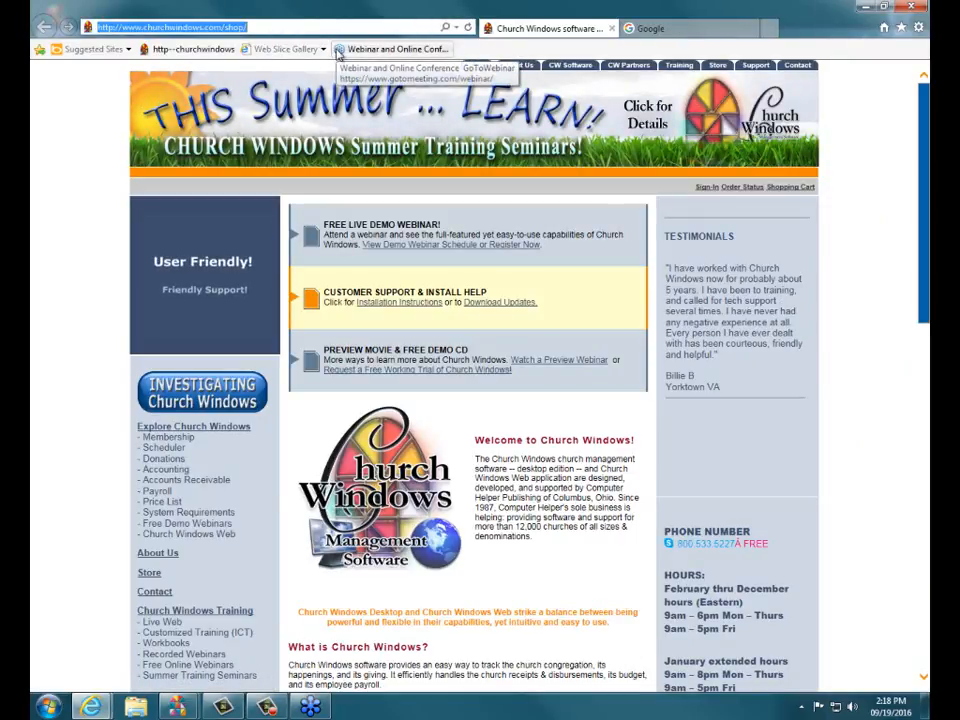
text(youtube.com/)
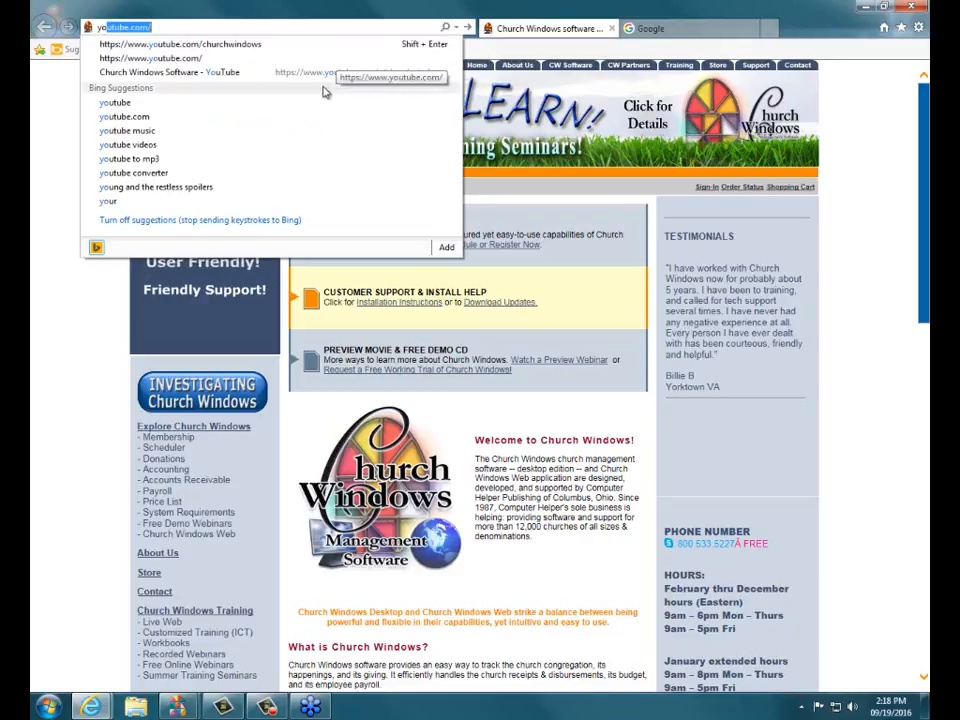
click(250, 44)
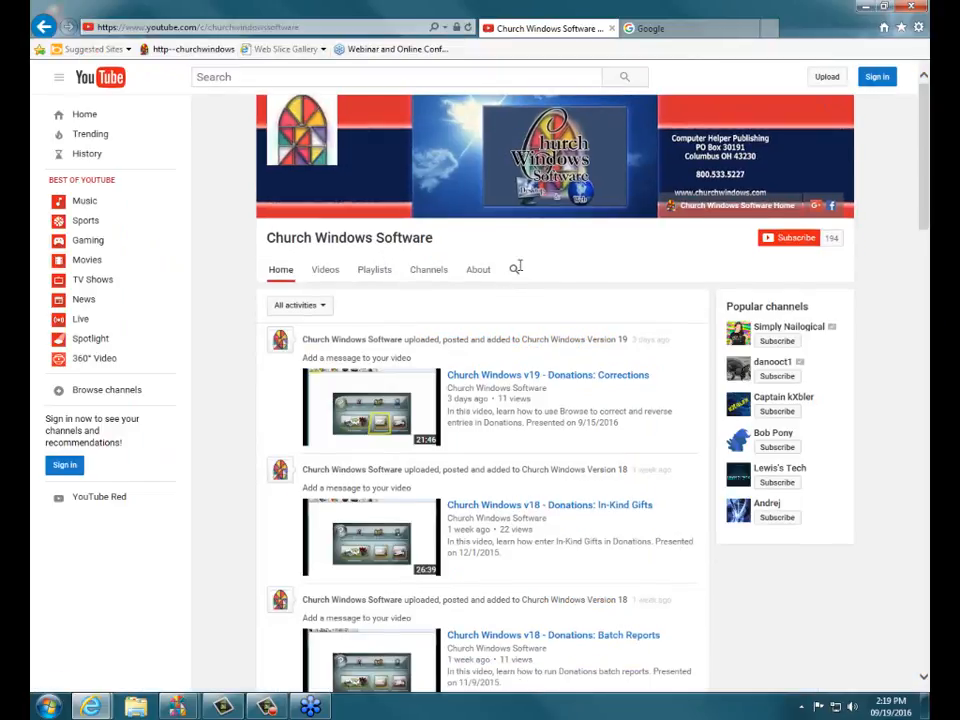
Search the Church Windows channel for "recurring", review the matching videos and close the browser.
click(514, 268)
text(recurring)
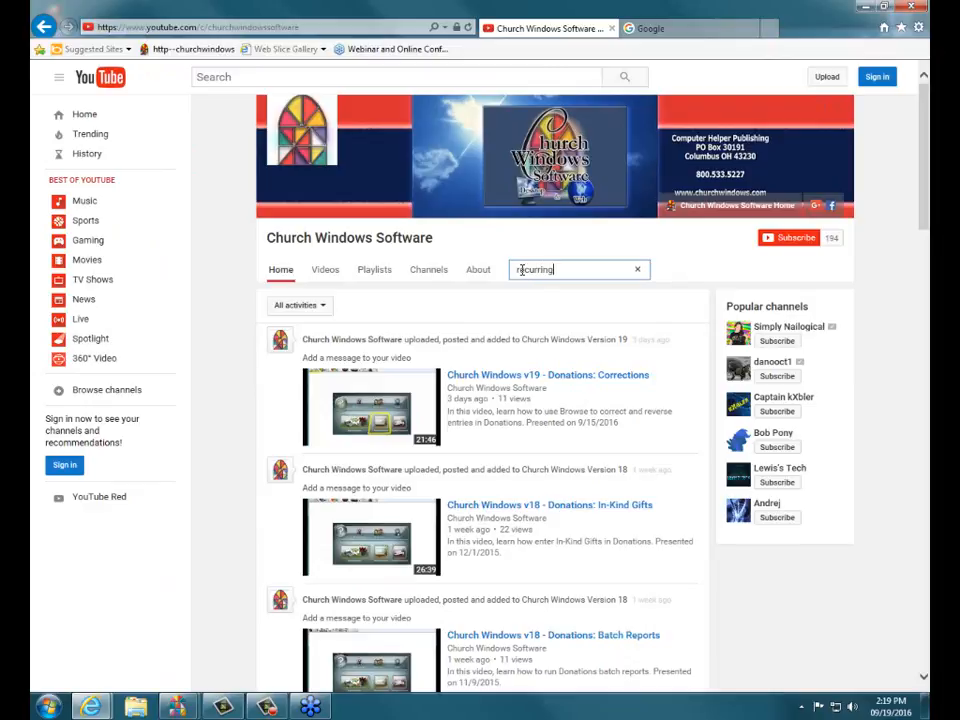
key(Return)
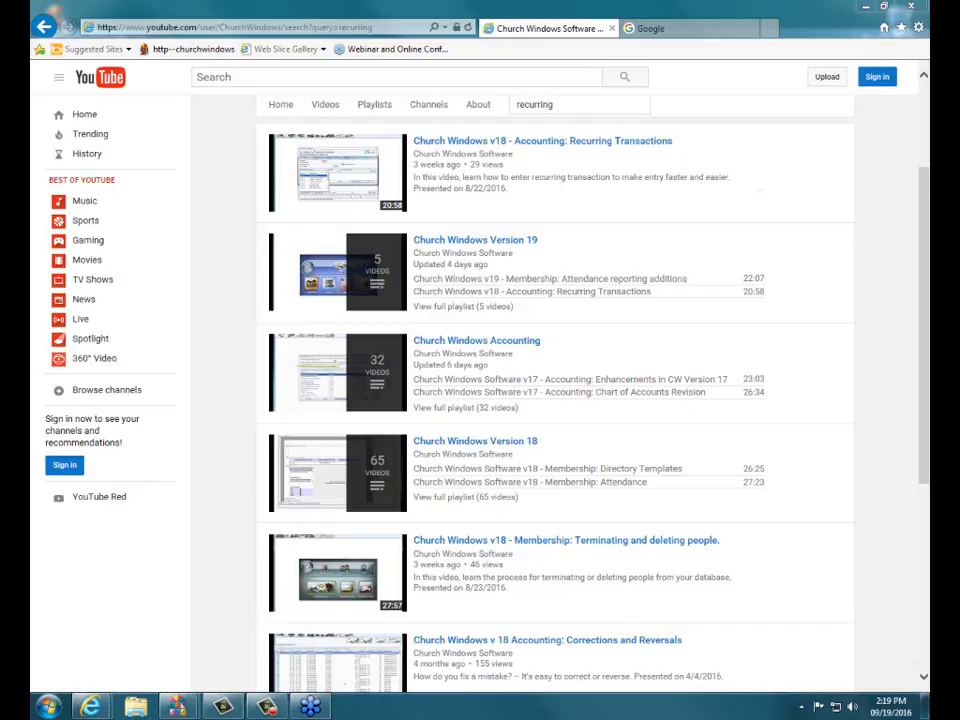
click(748, 29)
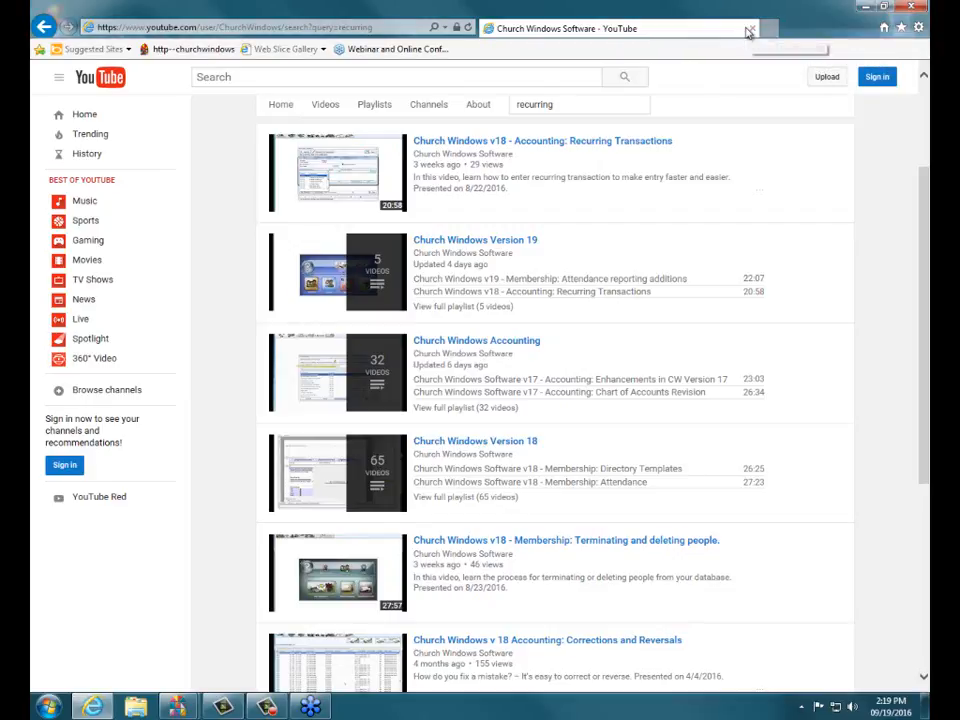
click(750, 29)
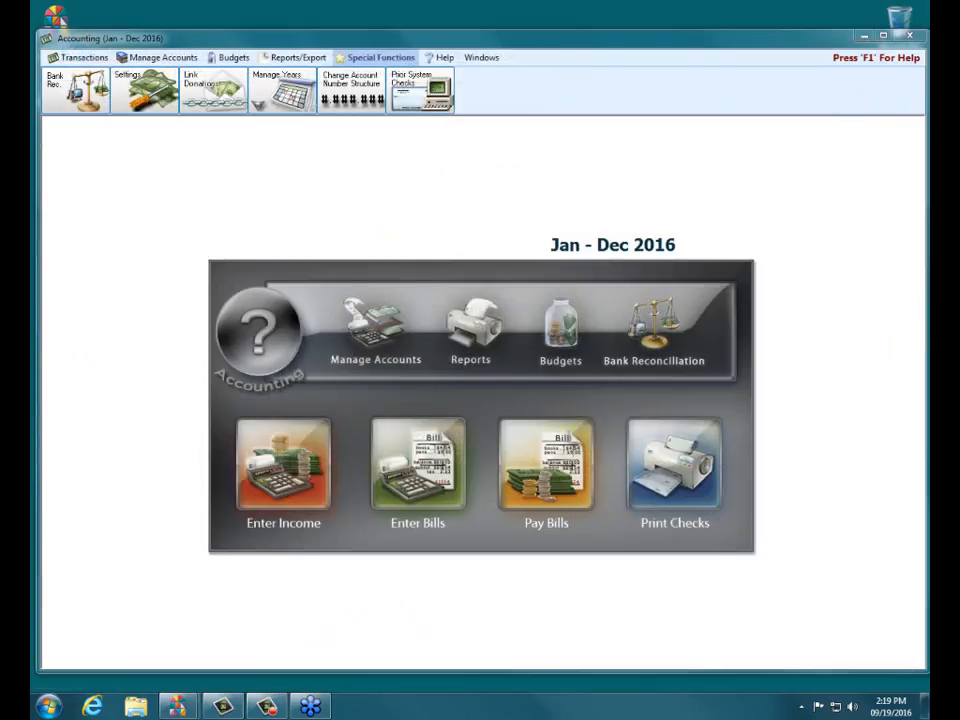